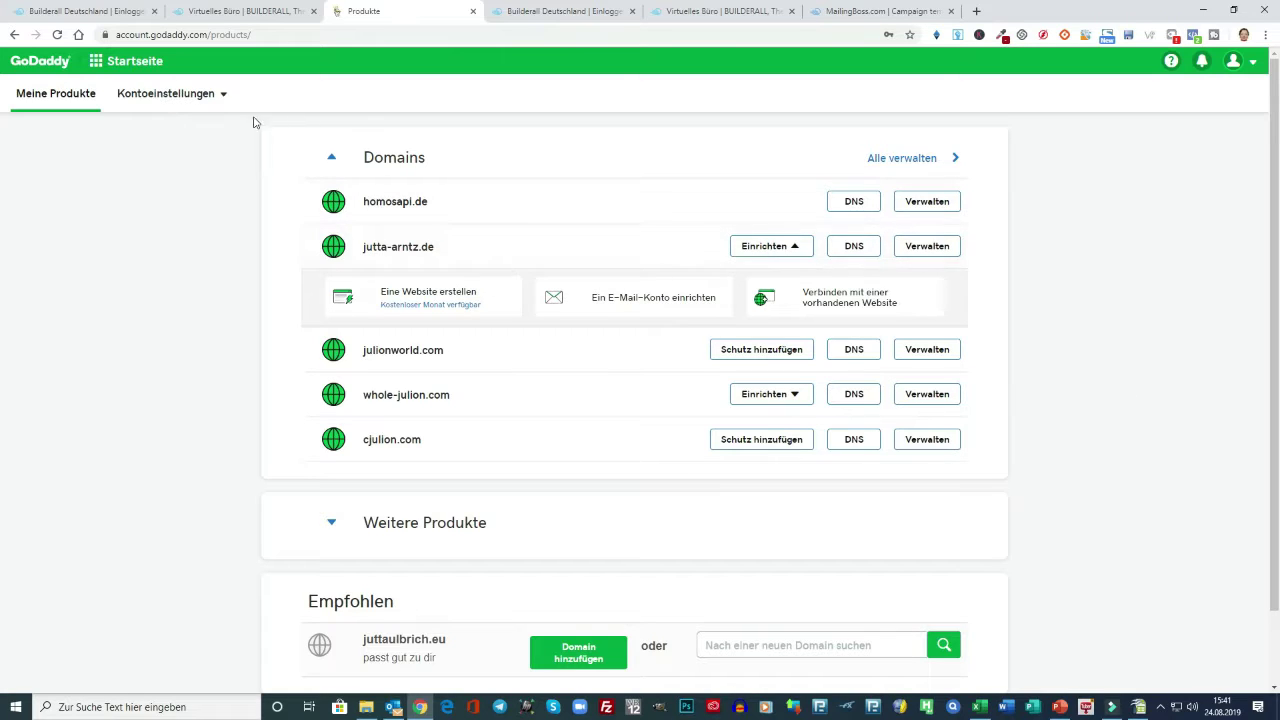
Reload the GoDaddy products overview and scroll through the domain list.
left_click(137, 64)
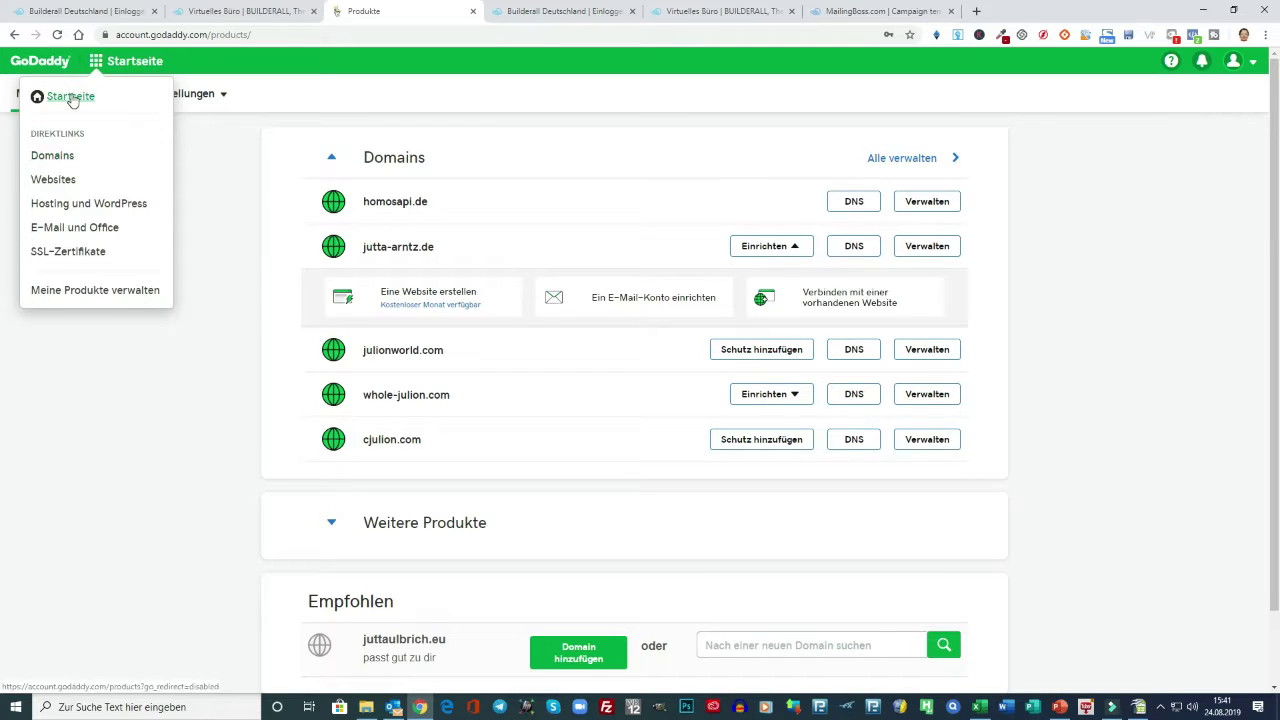
left_click(60, 96)
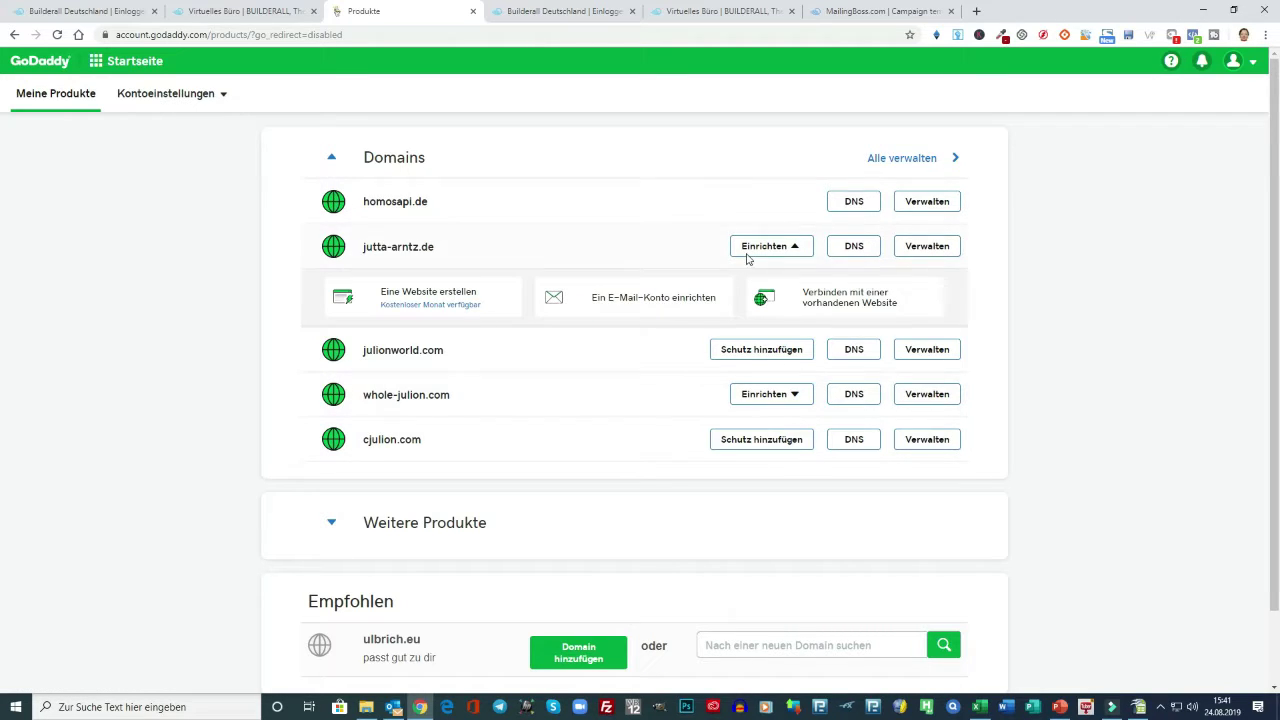
scroll(797, 593, "down", 1)
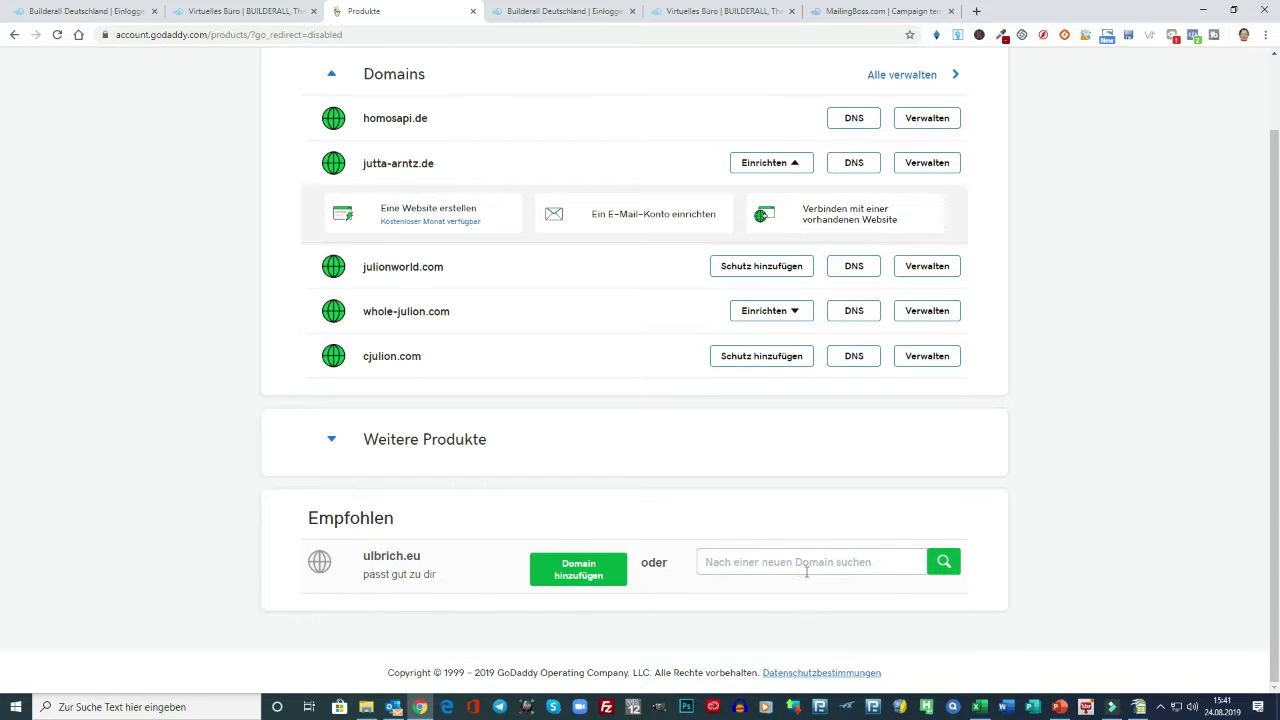
scroll(615, 496, "up", 1)
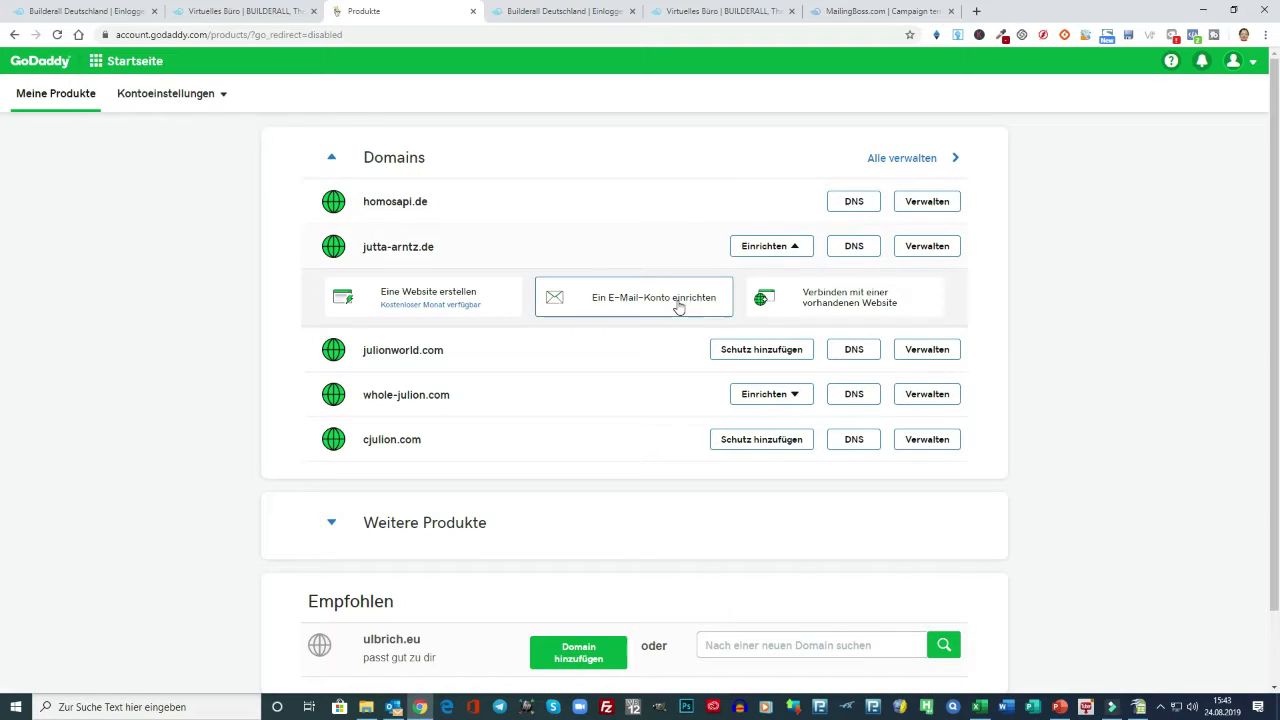
Verify homosapi.de's DNS page lists custom nameservers ns3.L4dns.com and ns4.L4dns.com, then return to Builderall.
left_click(854, 205)
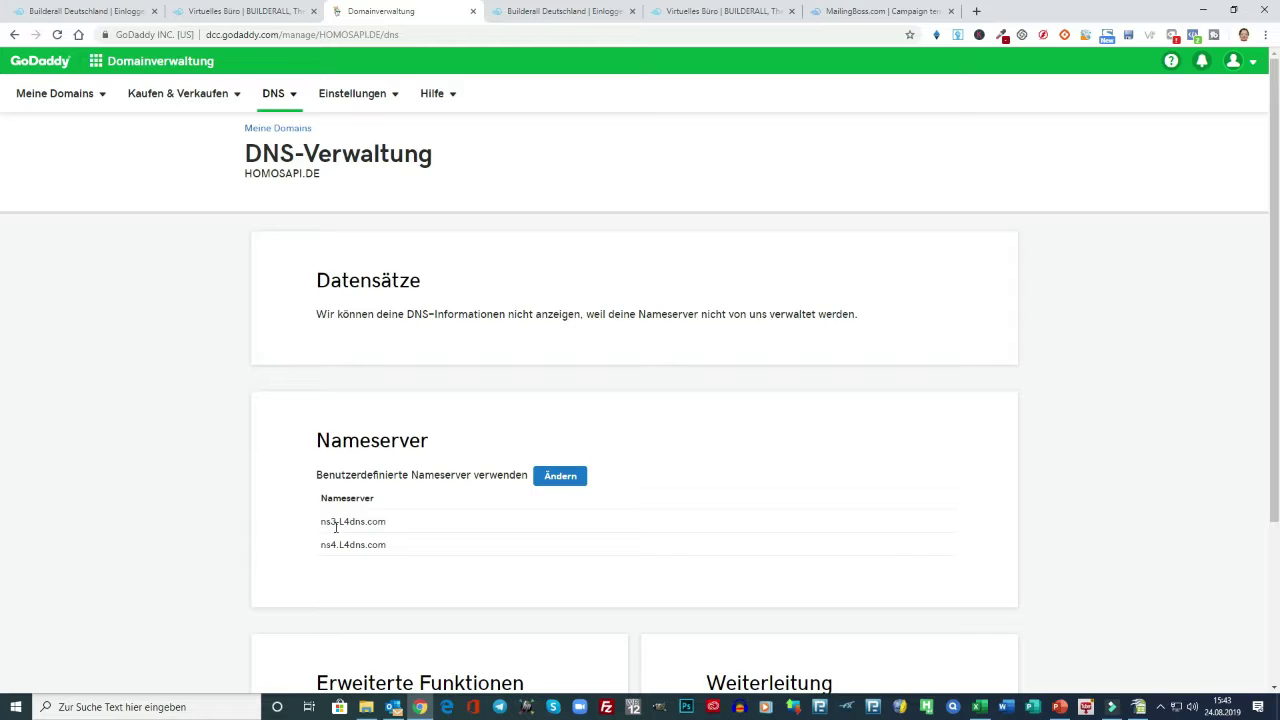
scroll(388, 521, "down", 2)
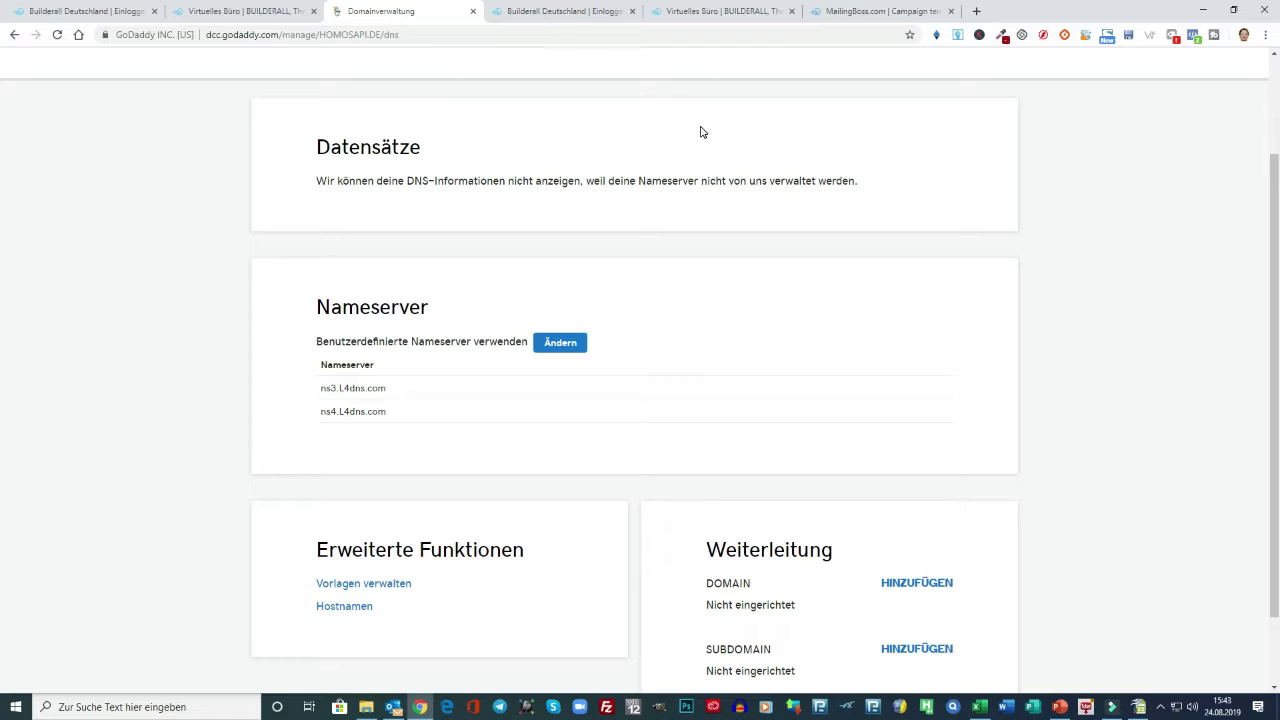
left_click(245, 12)
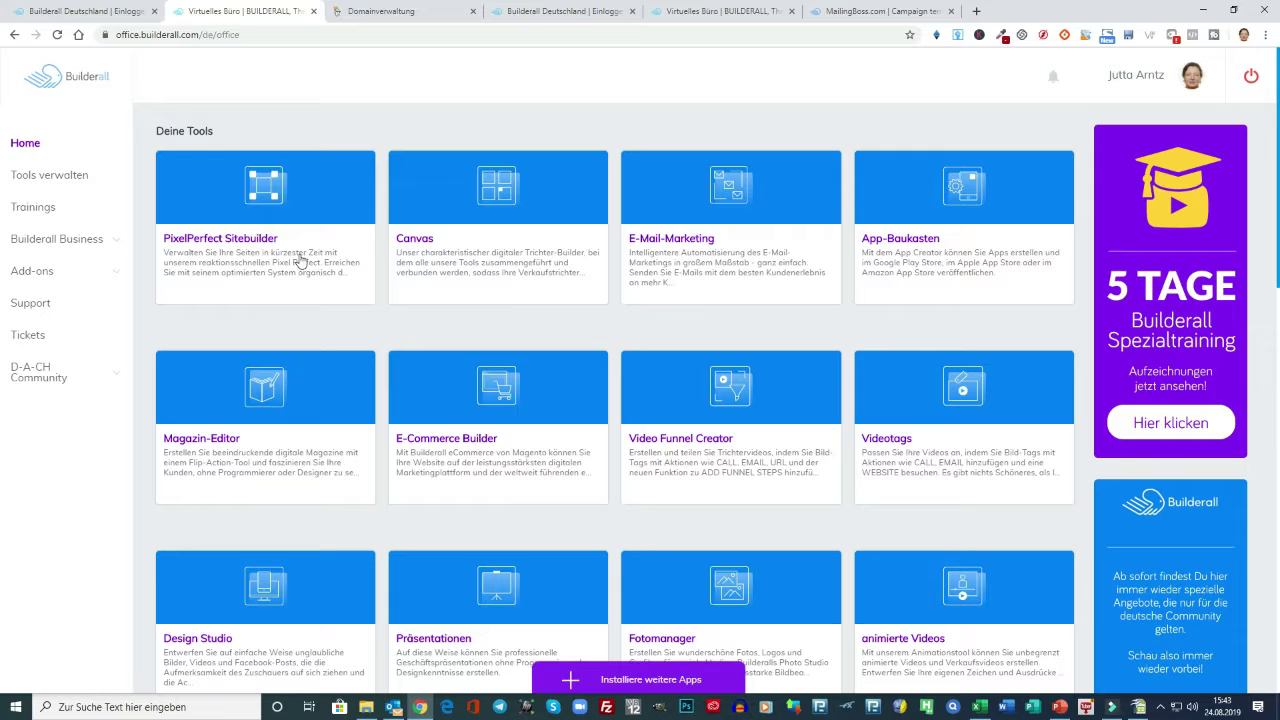
left_click(75, 241)
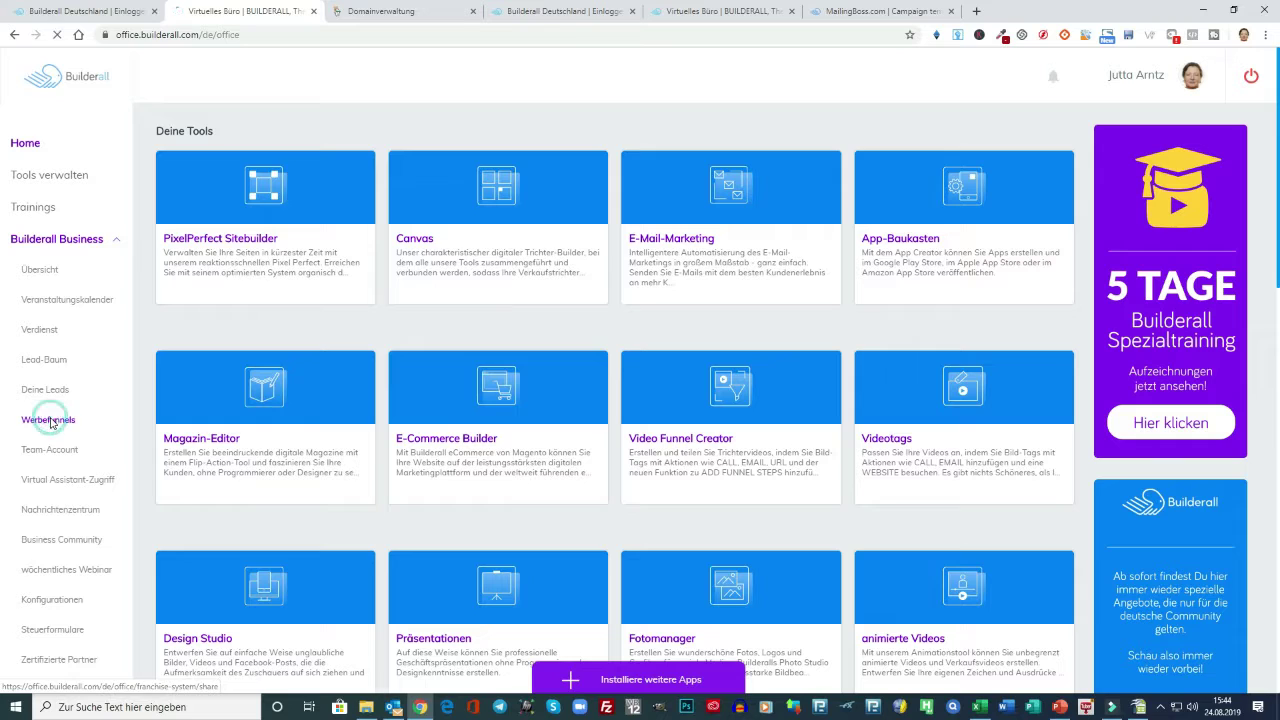
left_click(50, 422)
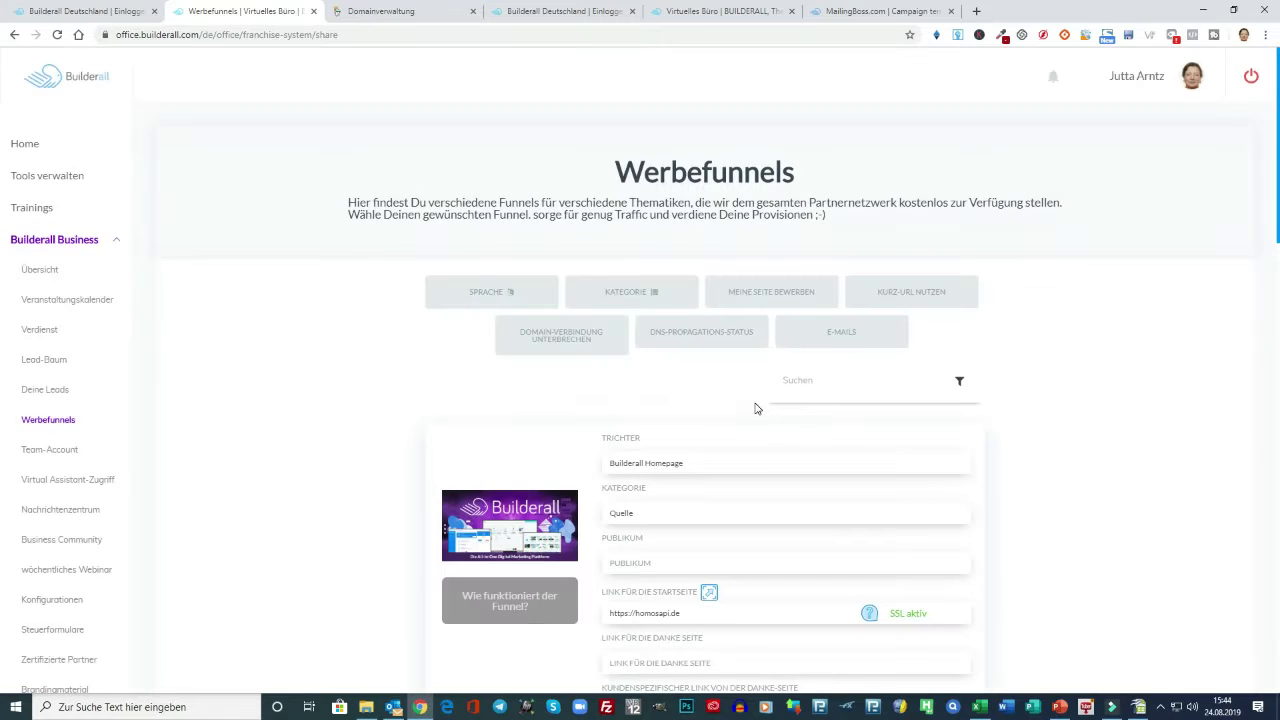
scroll(723, 455, "down", 2)
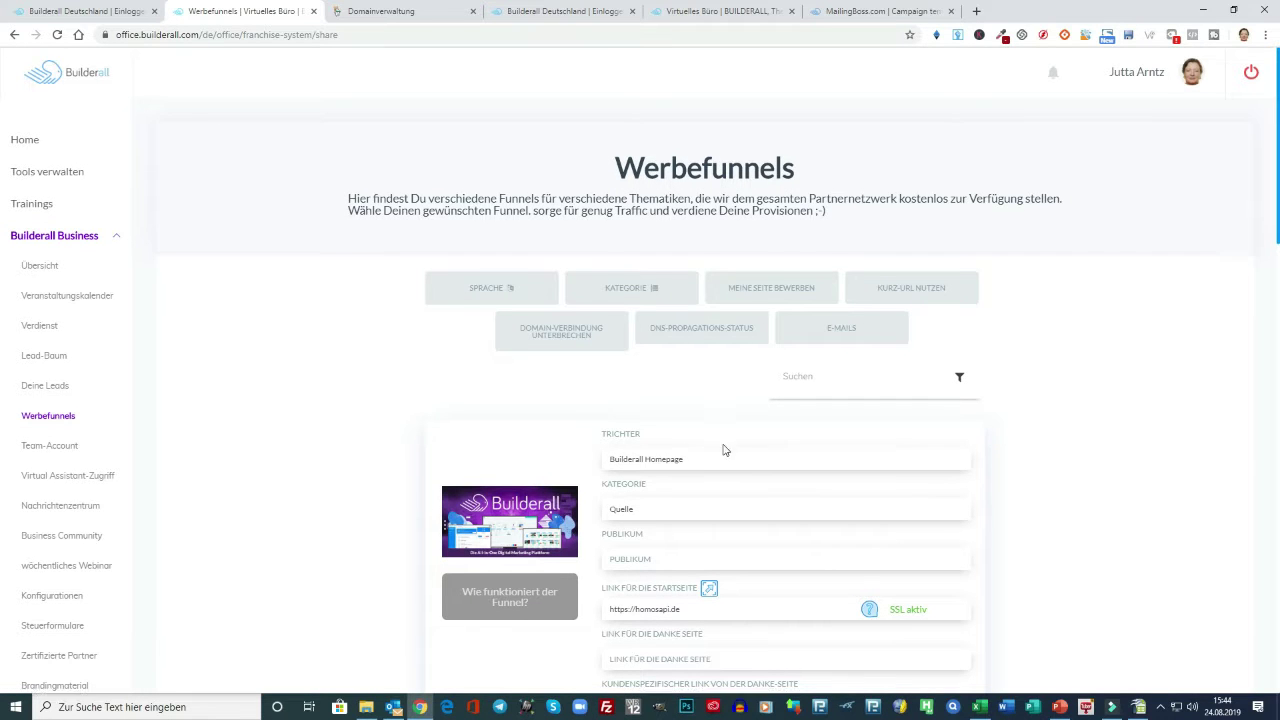
scroll(781, 417, "up", 1)
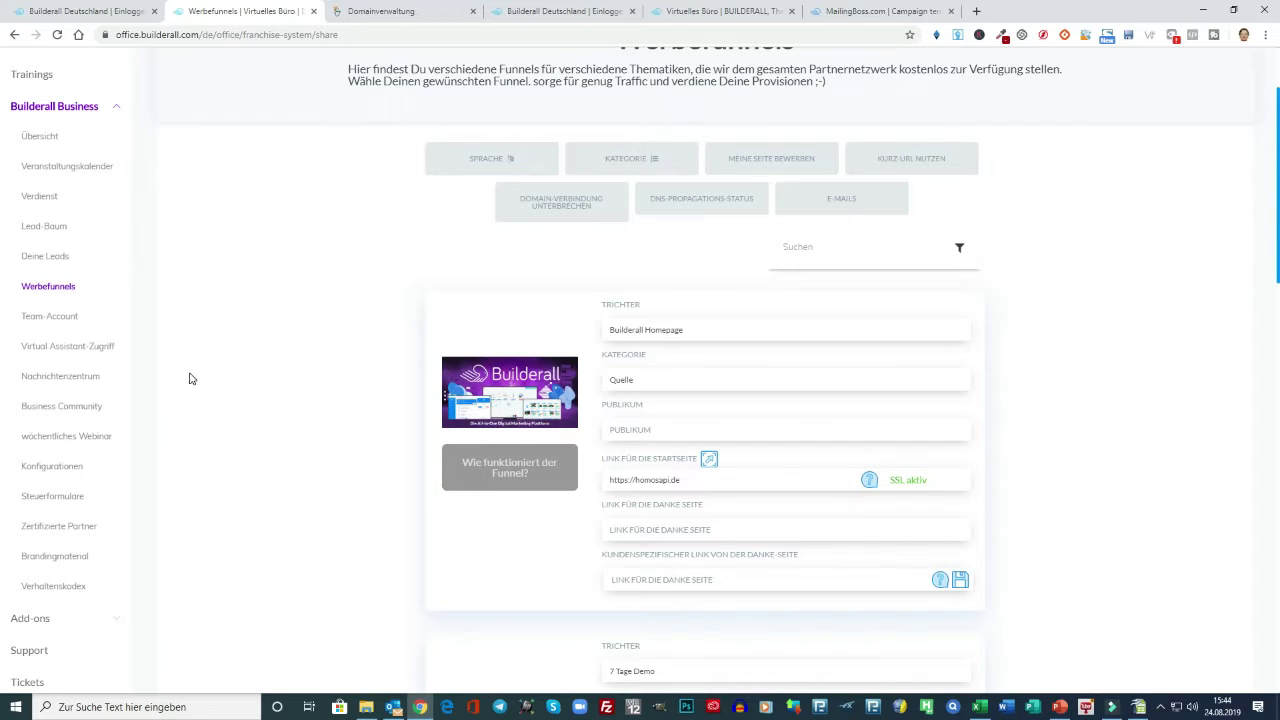
scroll(840, 416, "up", 2)
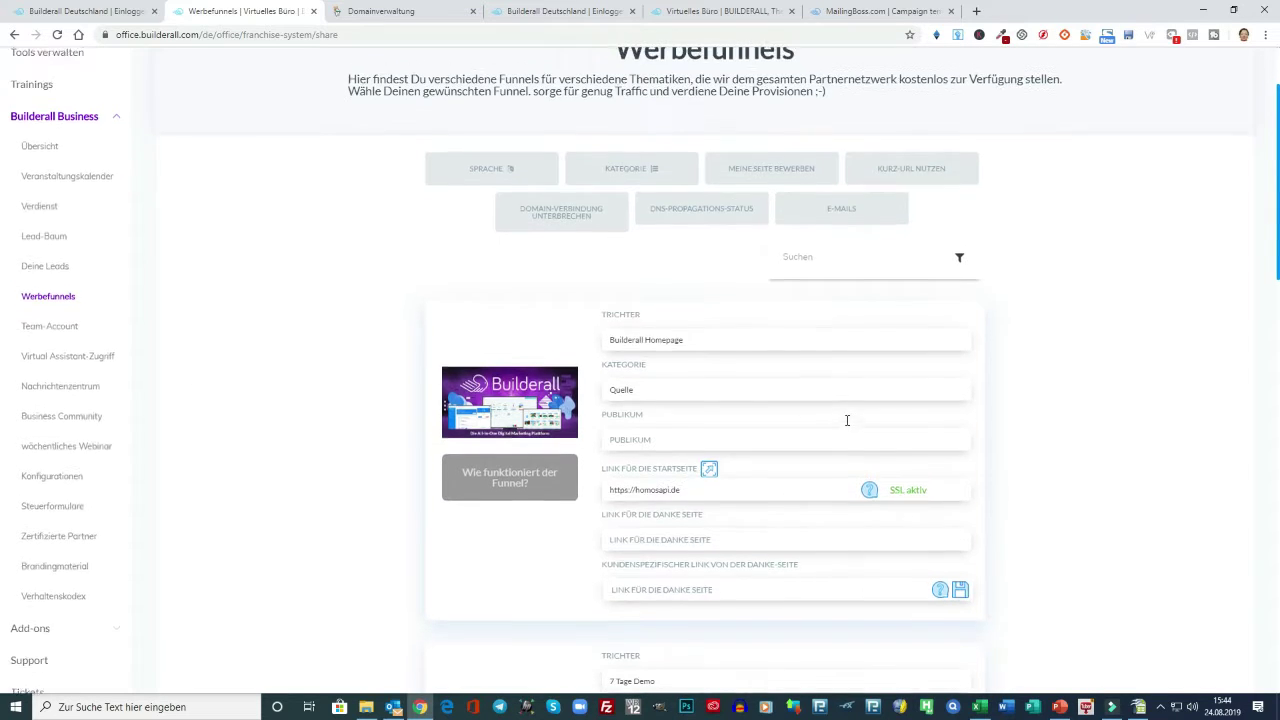
scroll(830, 420, "down", 3)
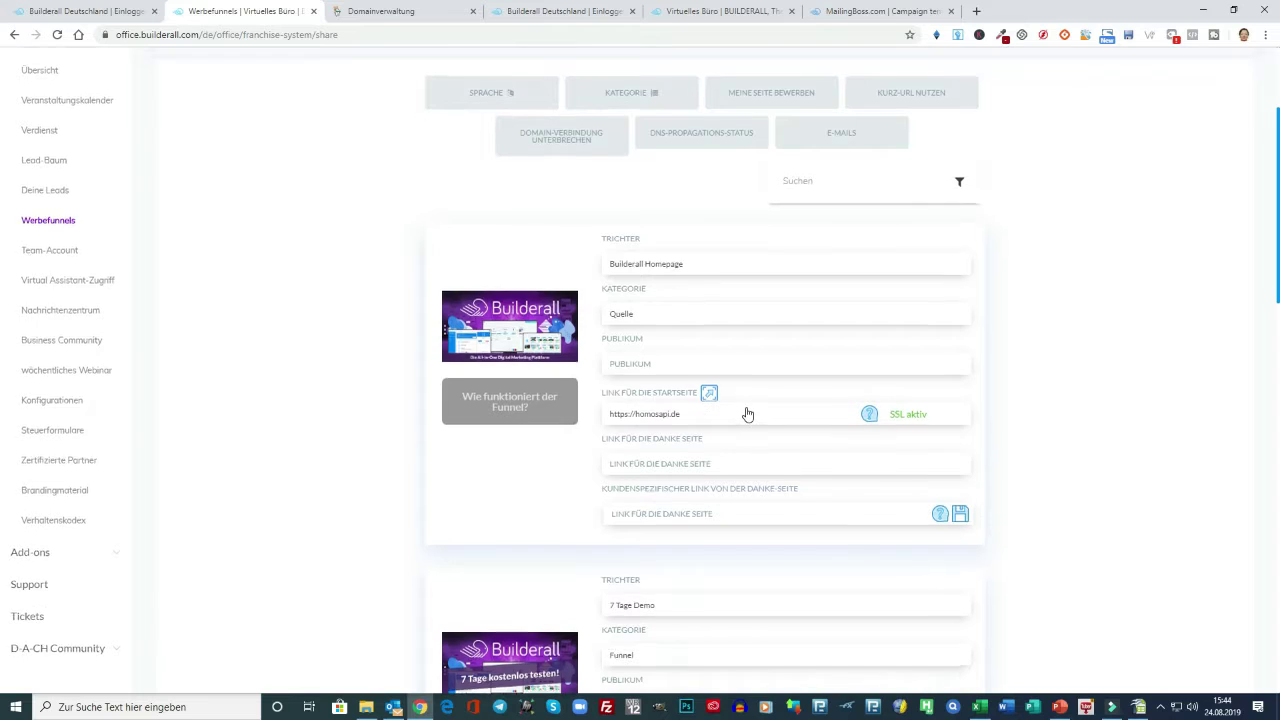
scroll(746, 413, "up", 2)
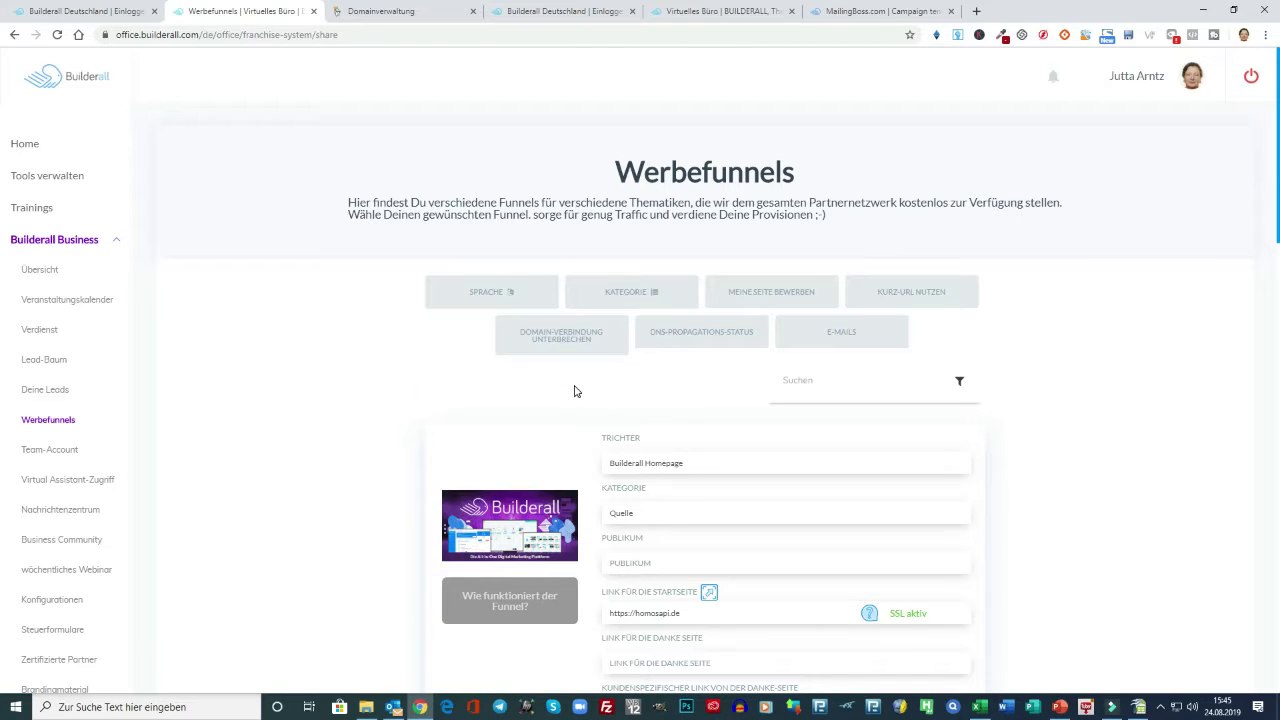
left_click(392, 12)
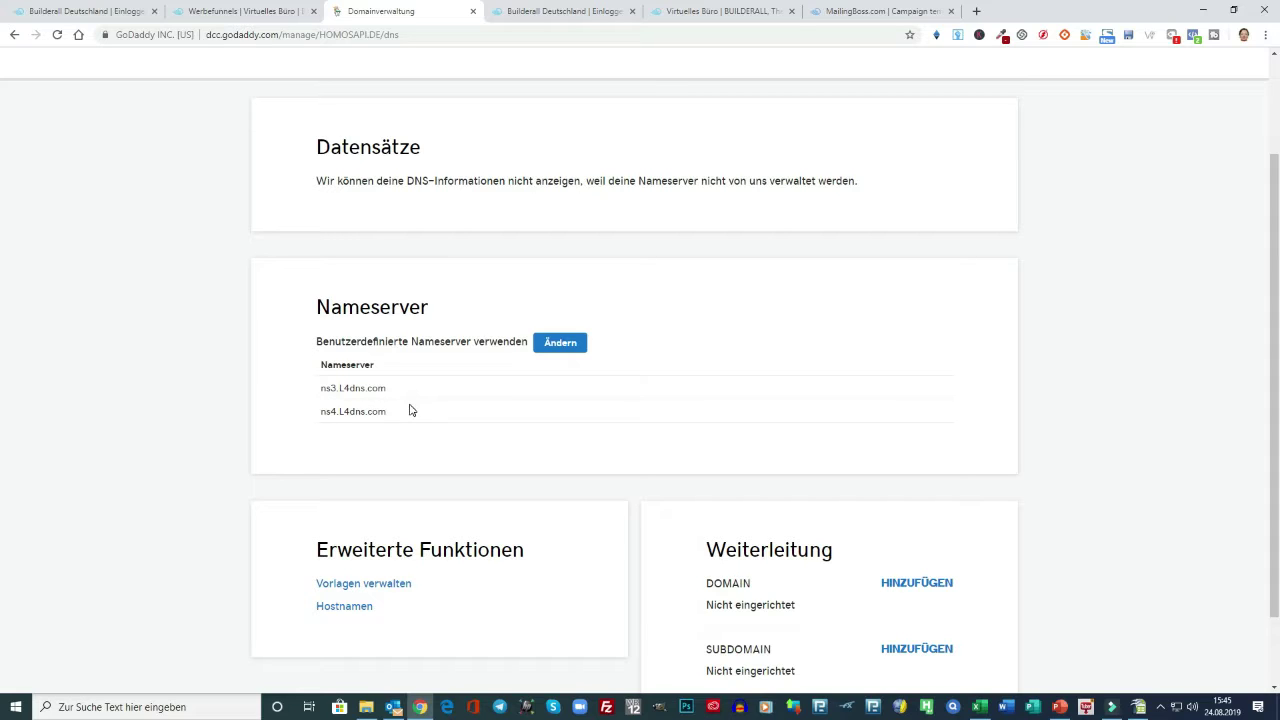
left_click(228, 16)
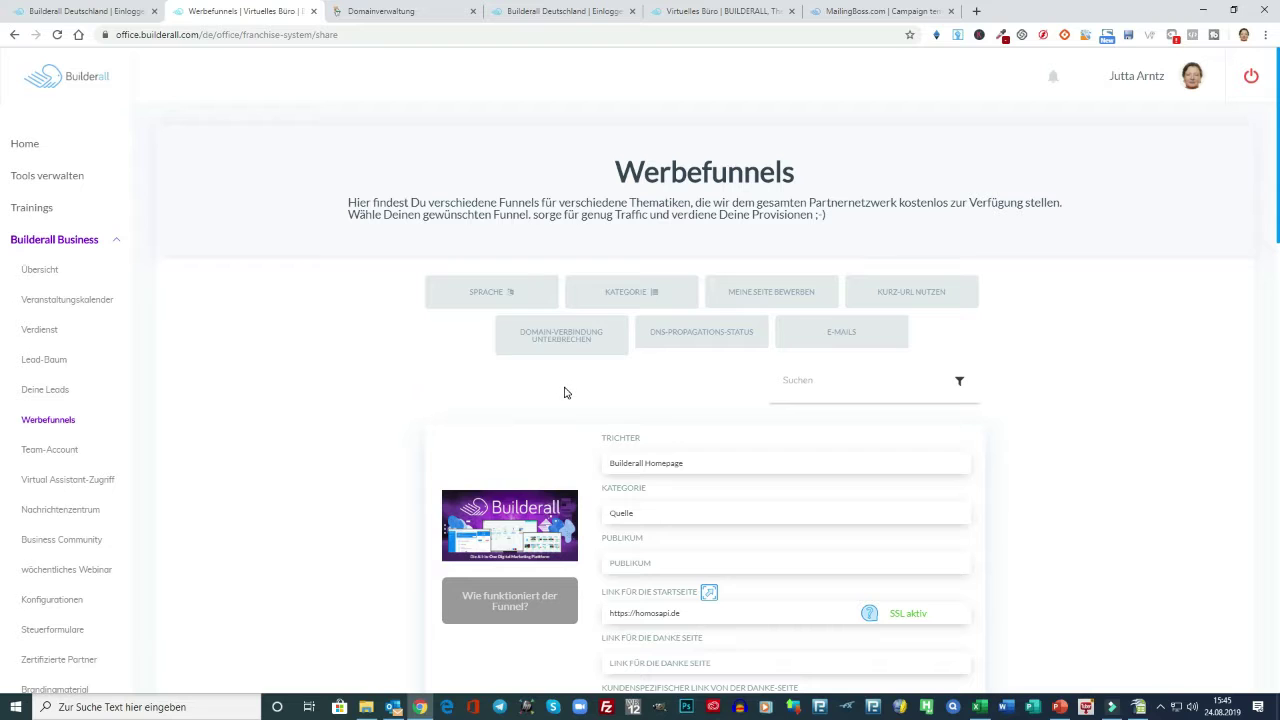
Scroll the Werbefunnels list to check the Homepage, €59.90 and €26.90 funnel links show SSL aktiv.
scroll(774, 433, "down", 1)
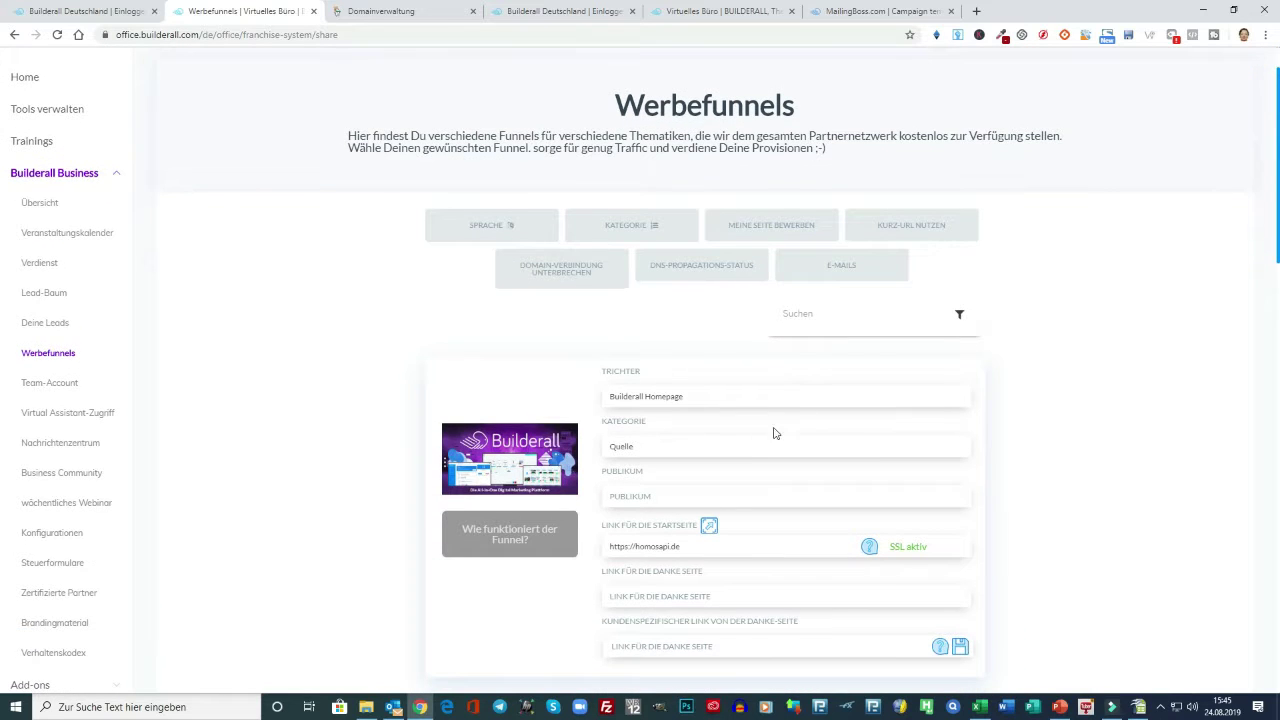
scroll(750, 486, "down", 2)
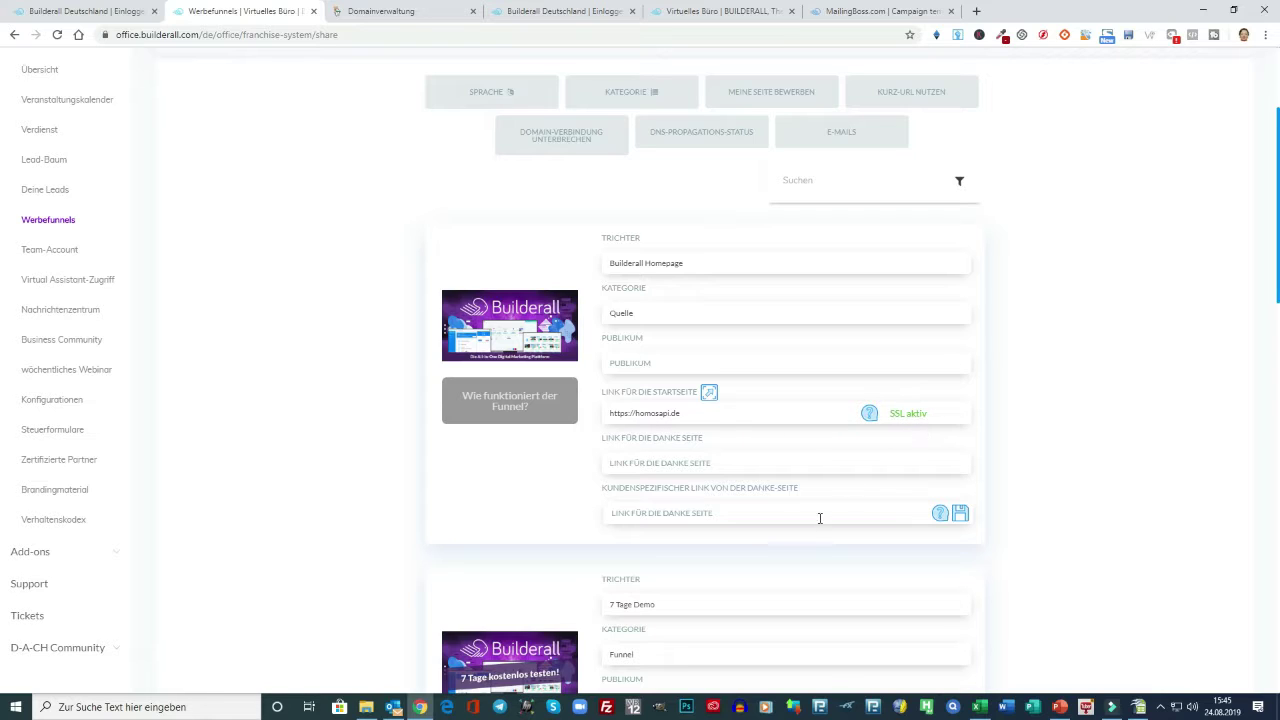
scroll(819, 518, "down", 4)
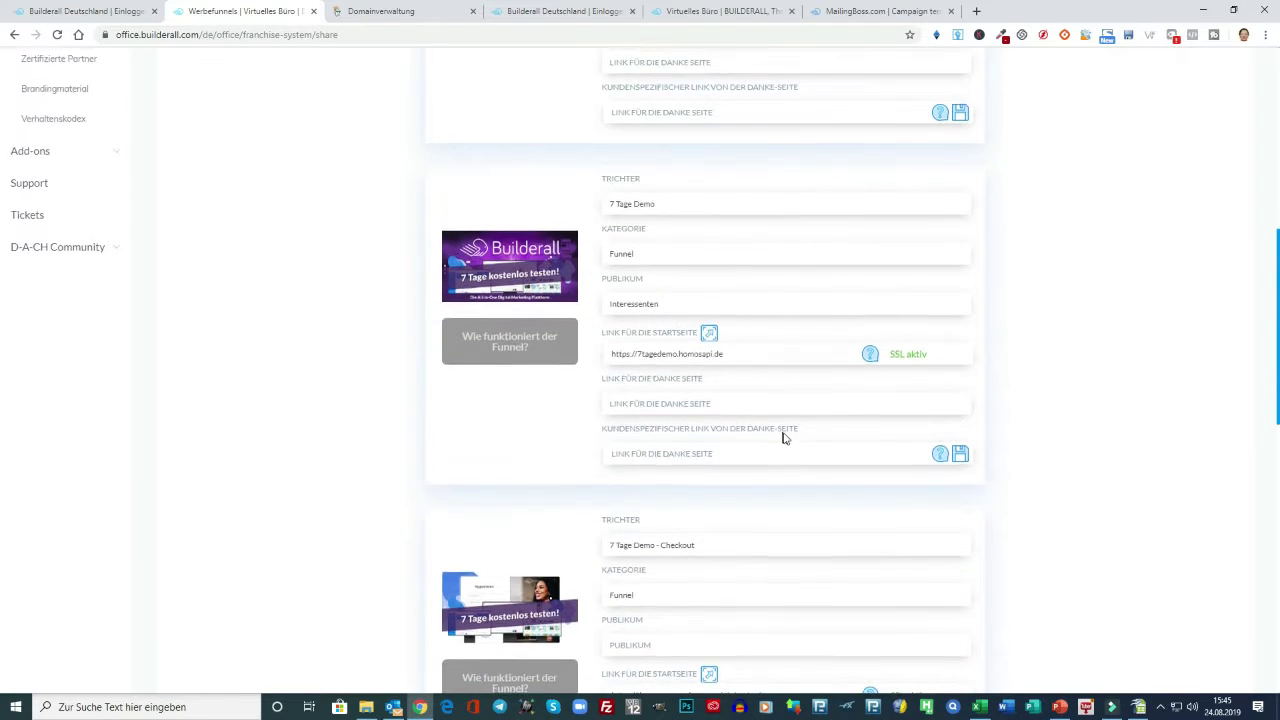
scroll(783, 437, "down", 7)
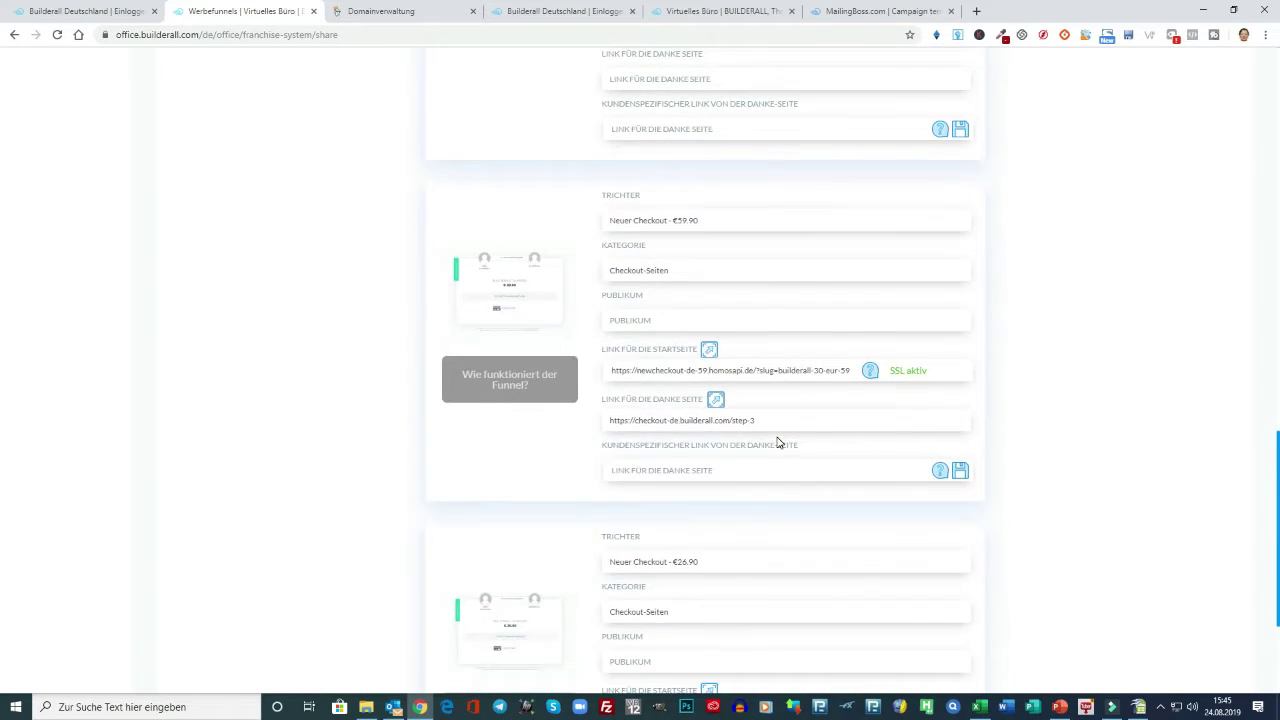
scroll(785, 441, "down", 3)
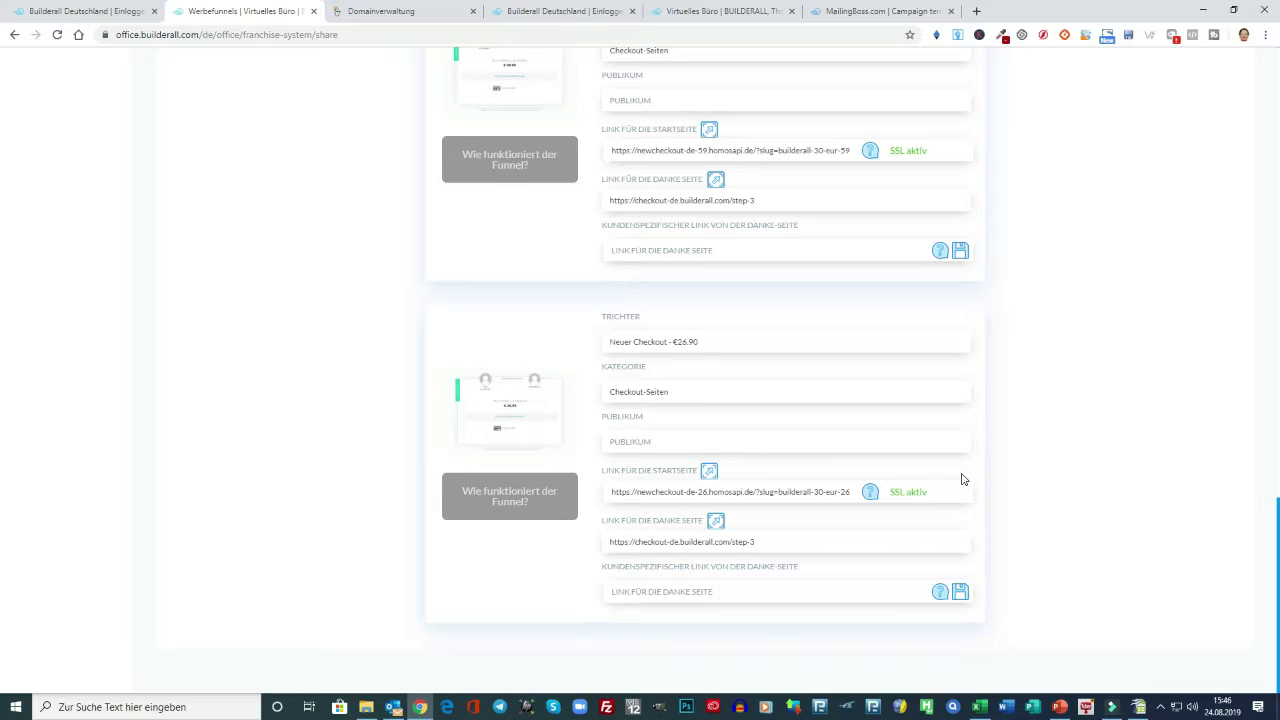
scroll(1010, 431, "up", 4)
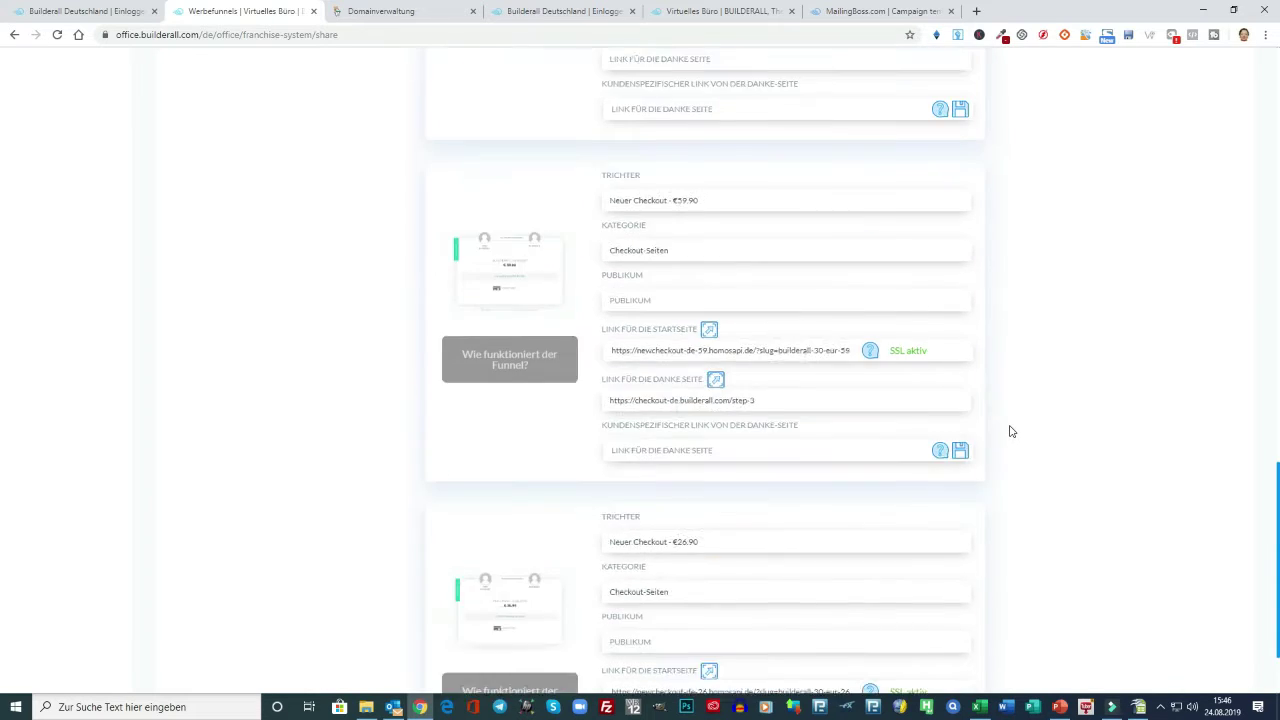
scroll(1010, 431, "up", 10)
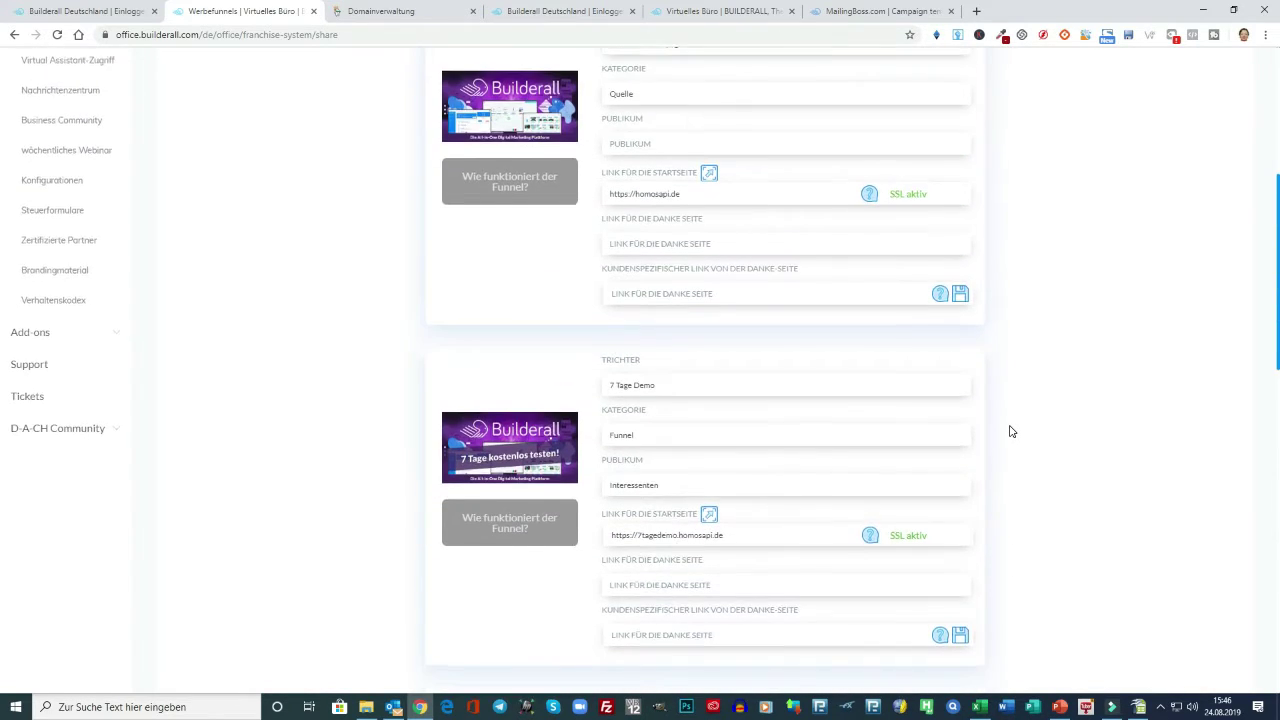
scroll(1010, 431, "up", 2)
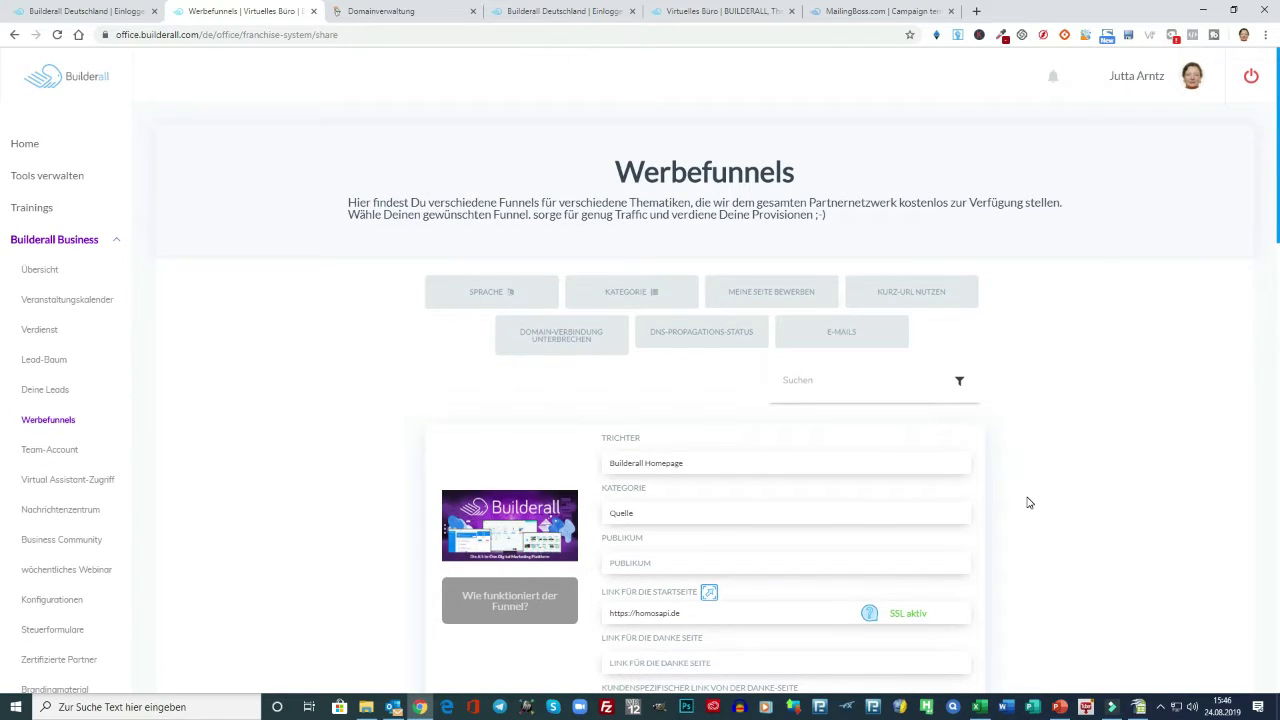
scroll(1029, 502, "down", 1)
scroll(1029, 502, "down", 1)
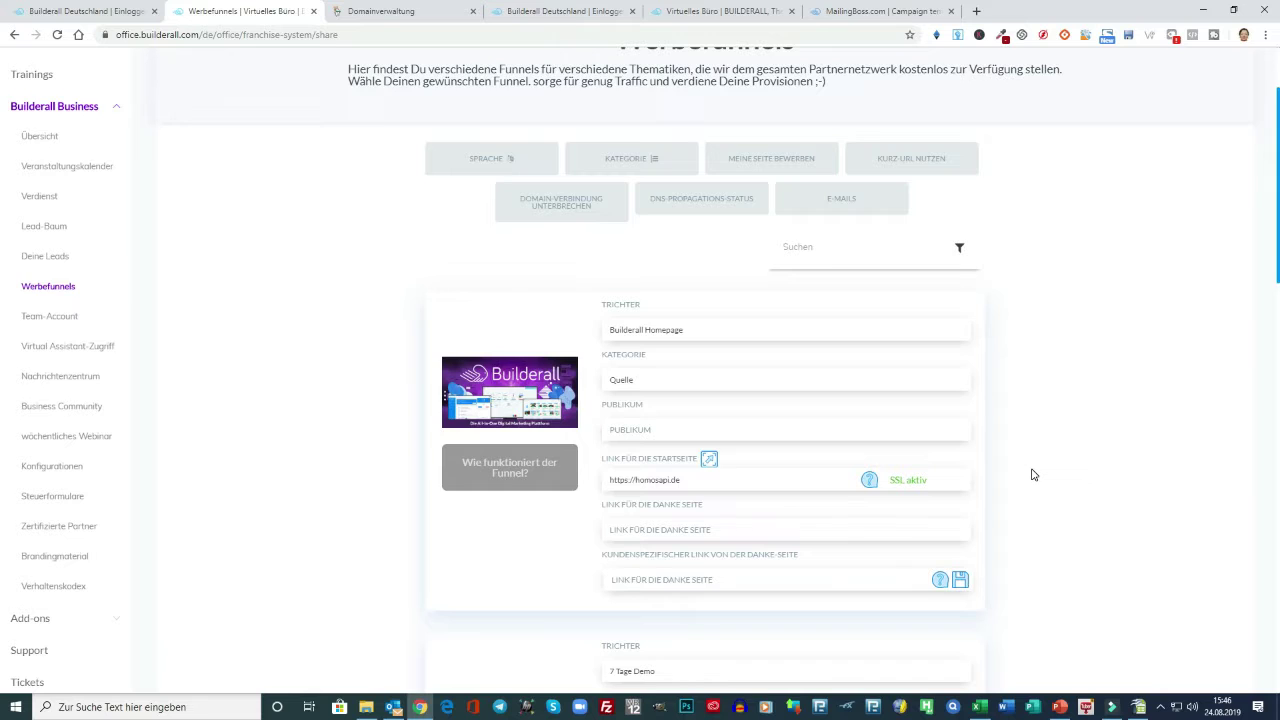
scroll(1033, 474, "up", 2)
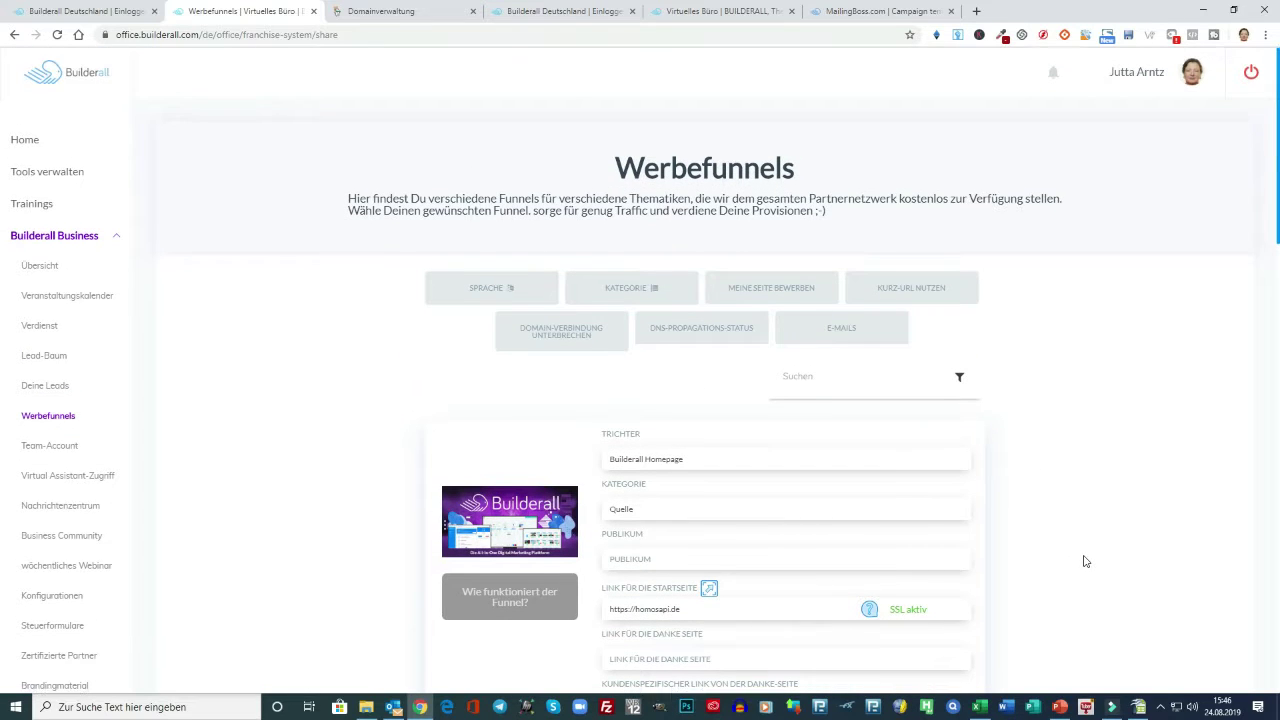
scroll(1085, 561, "down", 1)
scroll(734, 486, "down", 1)
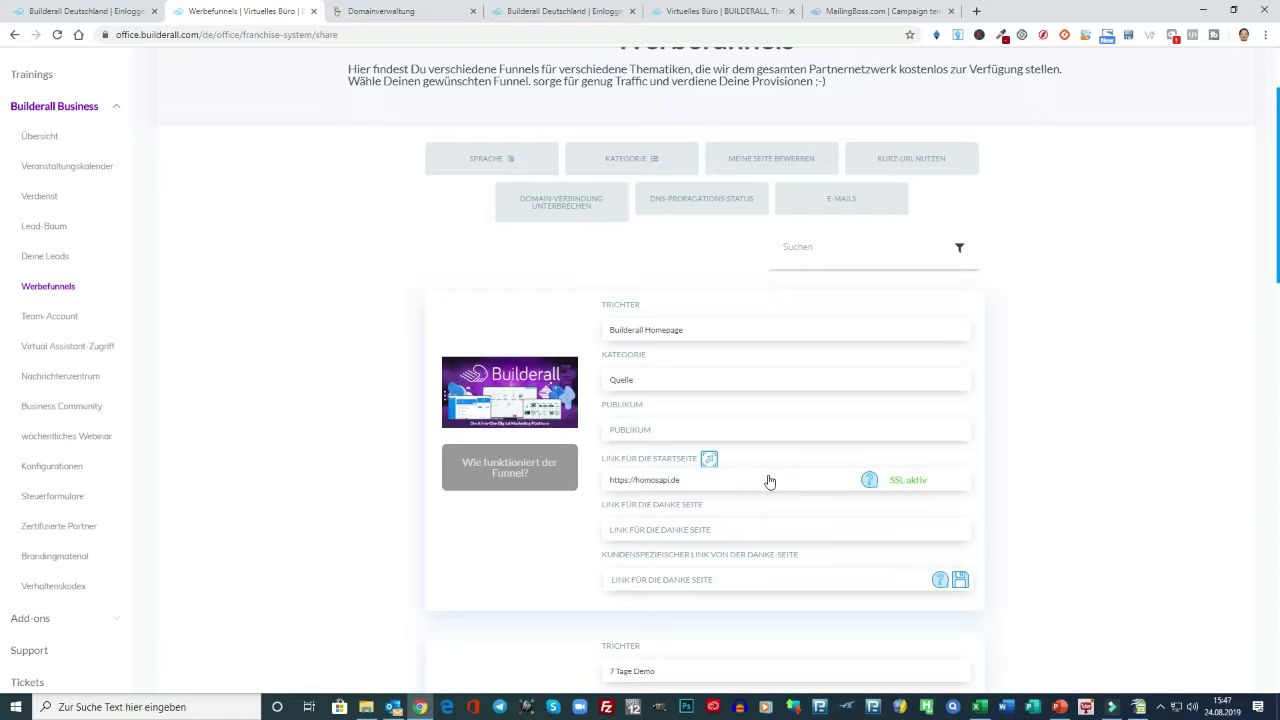
scroll(794, 486, "down", 2)
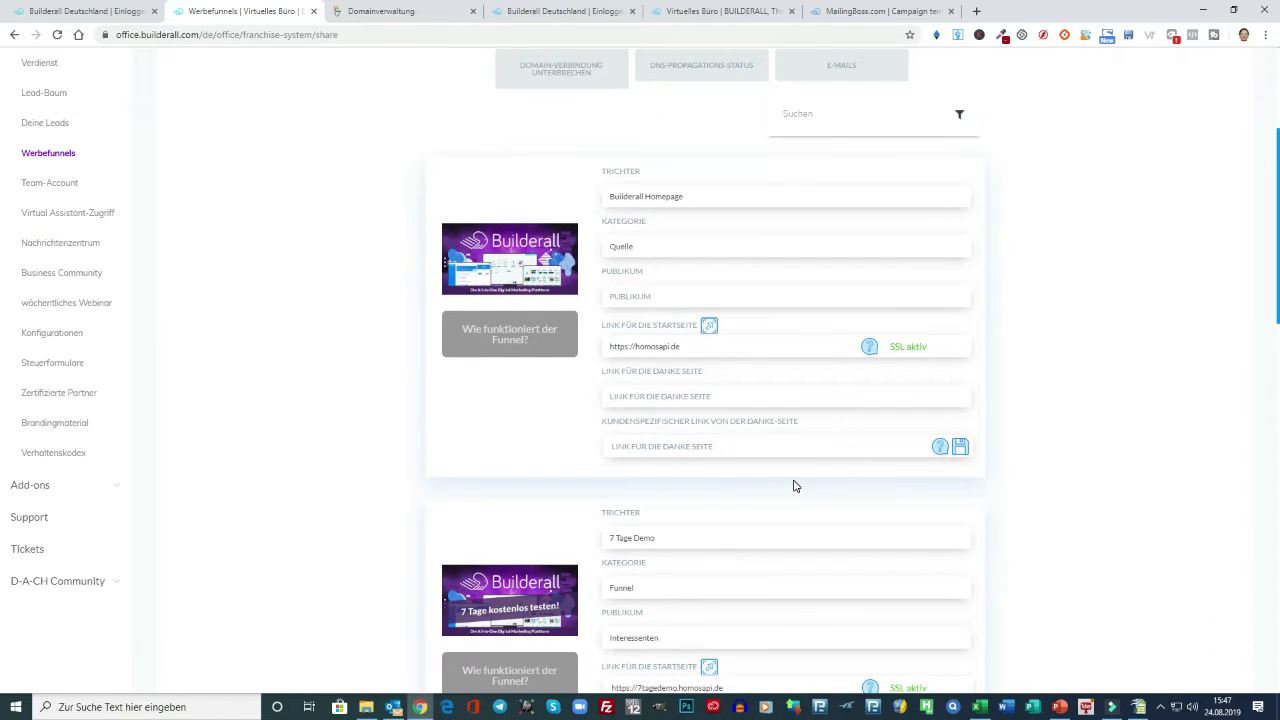
scroll(740, 480, "down", 4)
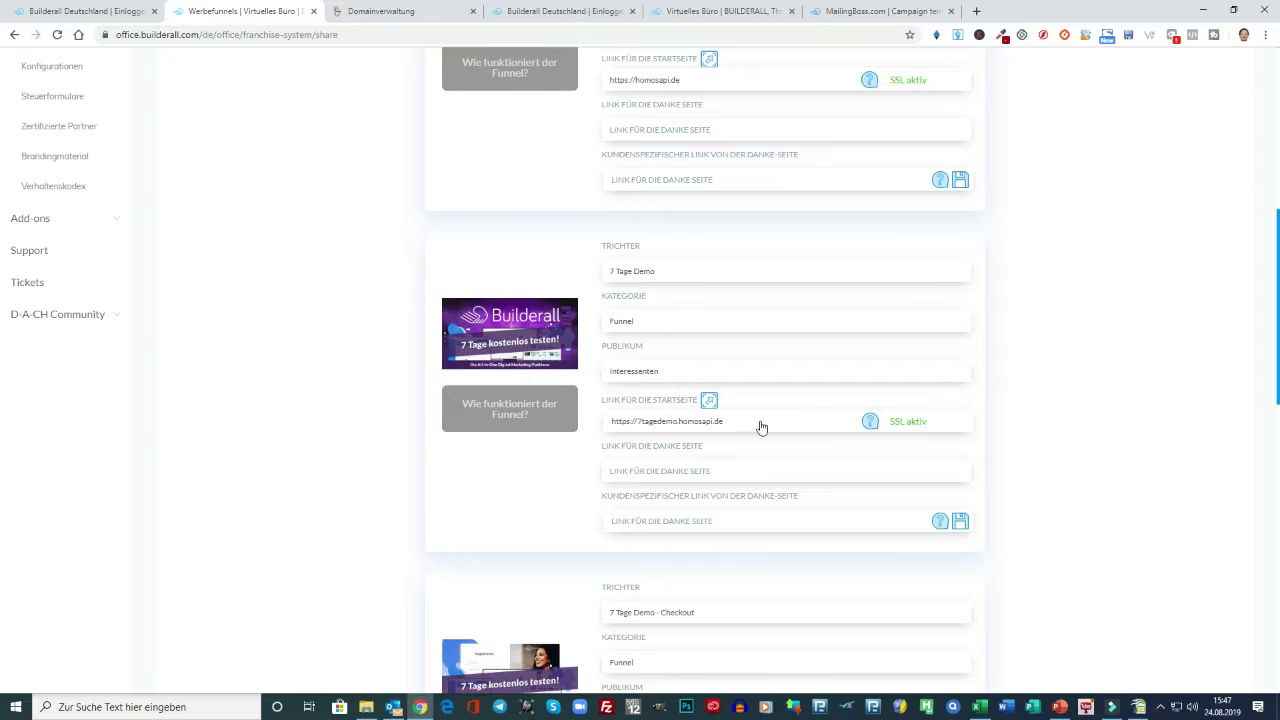
Scroll through all funnel cards down to Neuer Checkout €26.90 checking SSL aktiv, then back to the top.
scroll(760, 427, "down", 3)
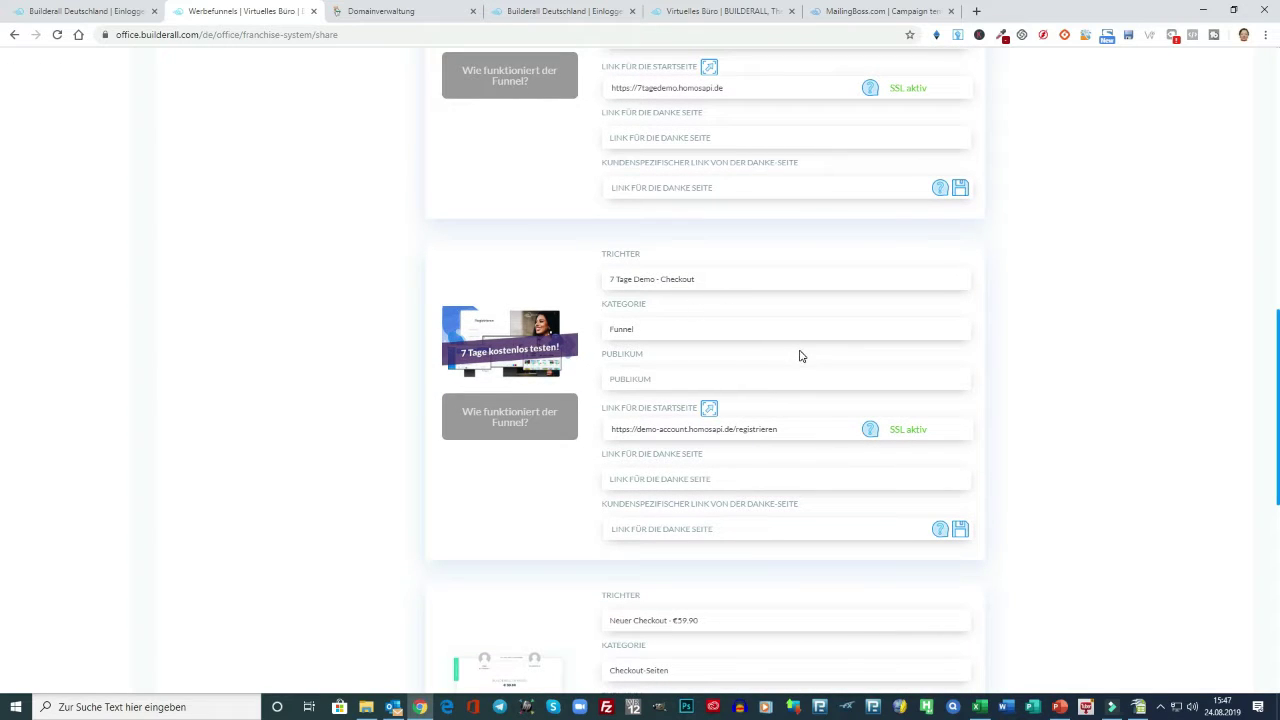
scroll(800, 356, "down", 3)
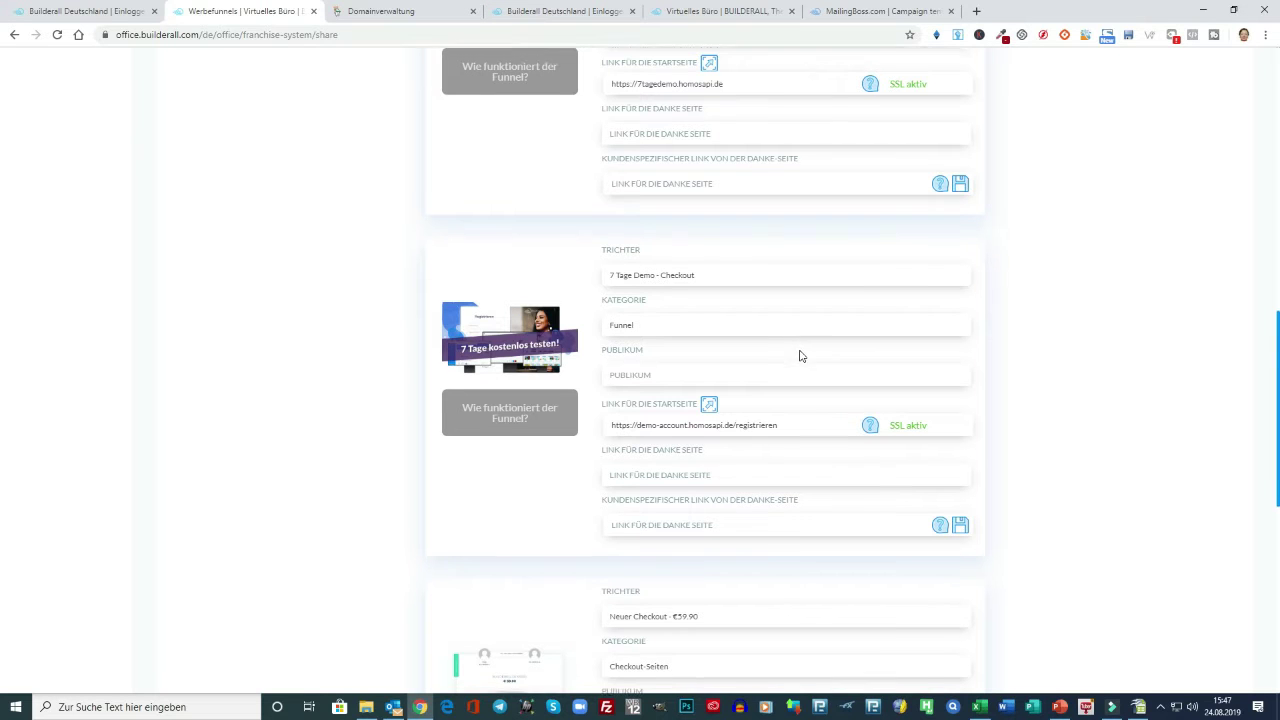
scroll(800, 356, "up", 2)
scroll(800, 356, "up", 5)
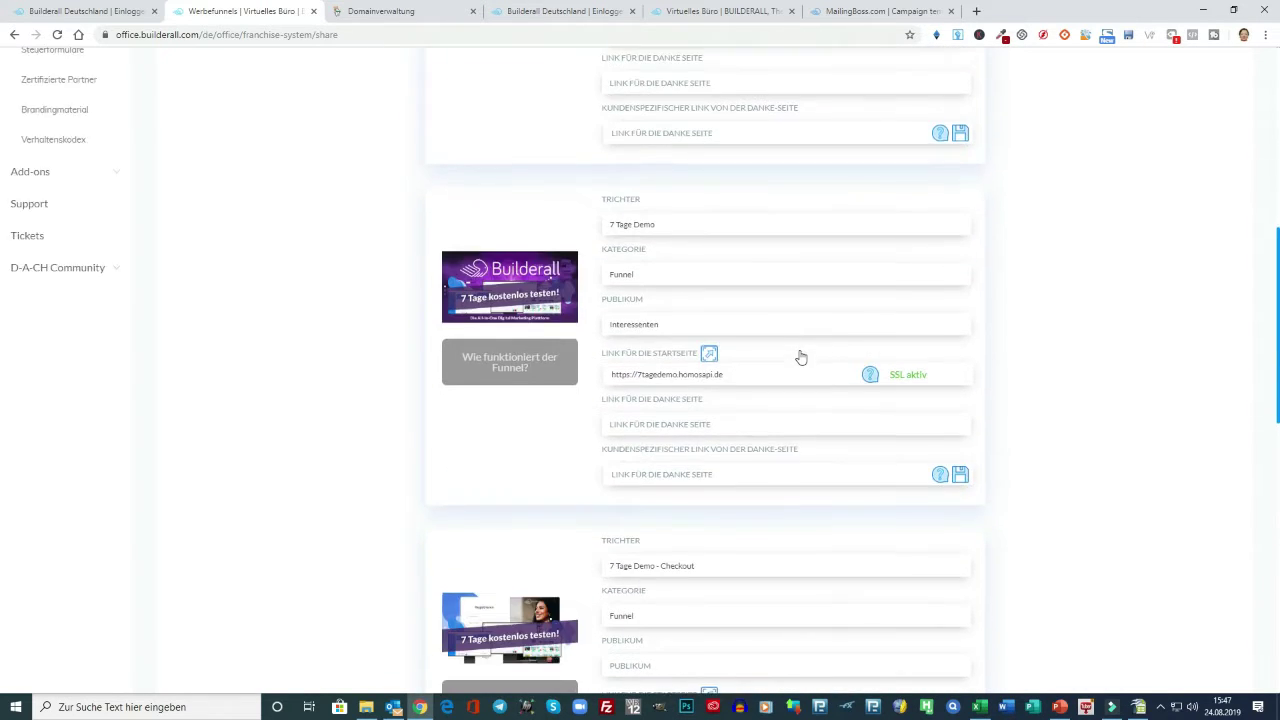
scroll(737, 423, "down", 2)
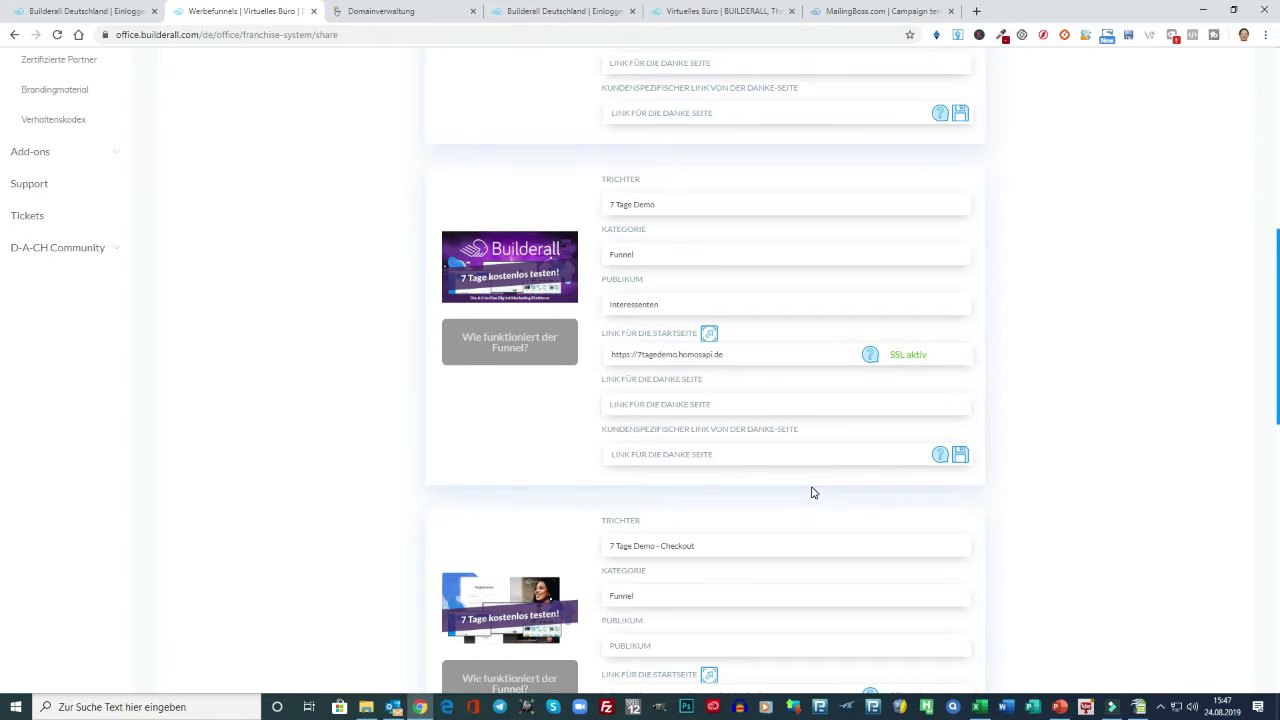
scroll(811, 486, "down", 4)
scroll(798, 461, "down", 5)
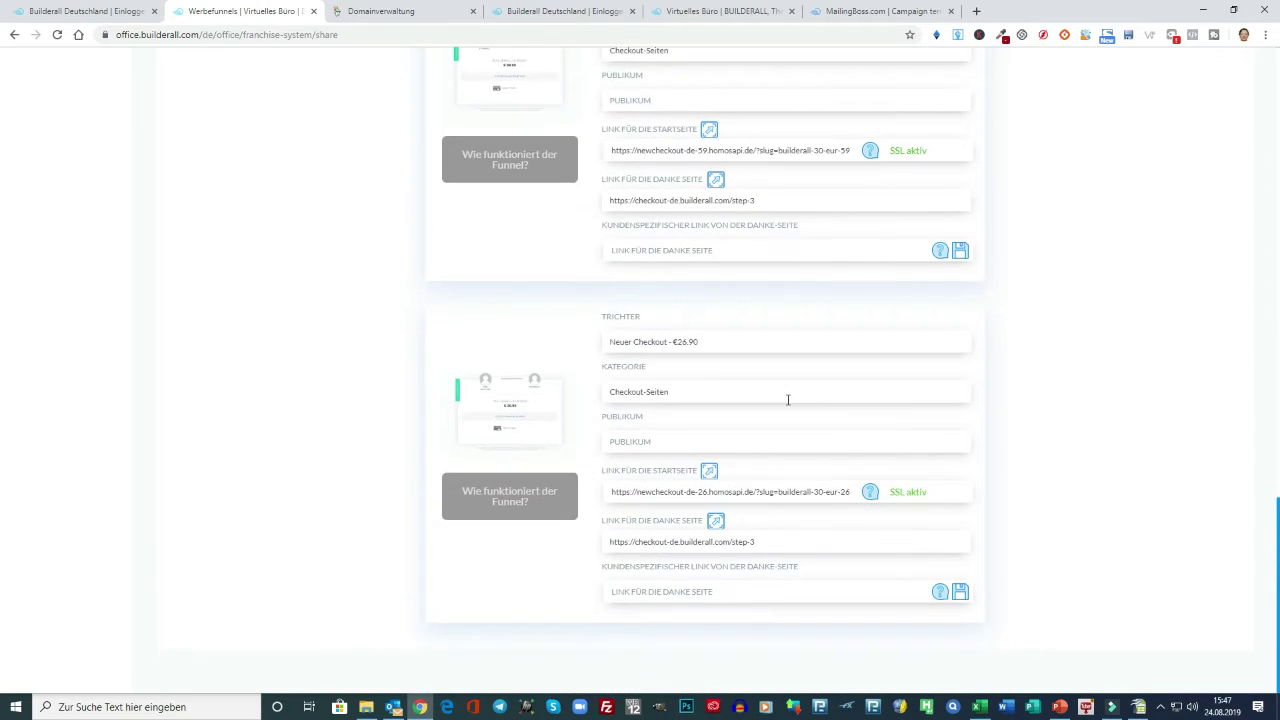
scroll(794, 404, "up", 5)
scroll(794, 404, "up", 10)
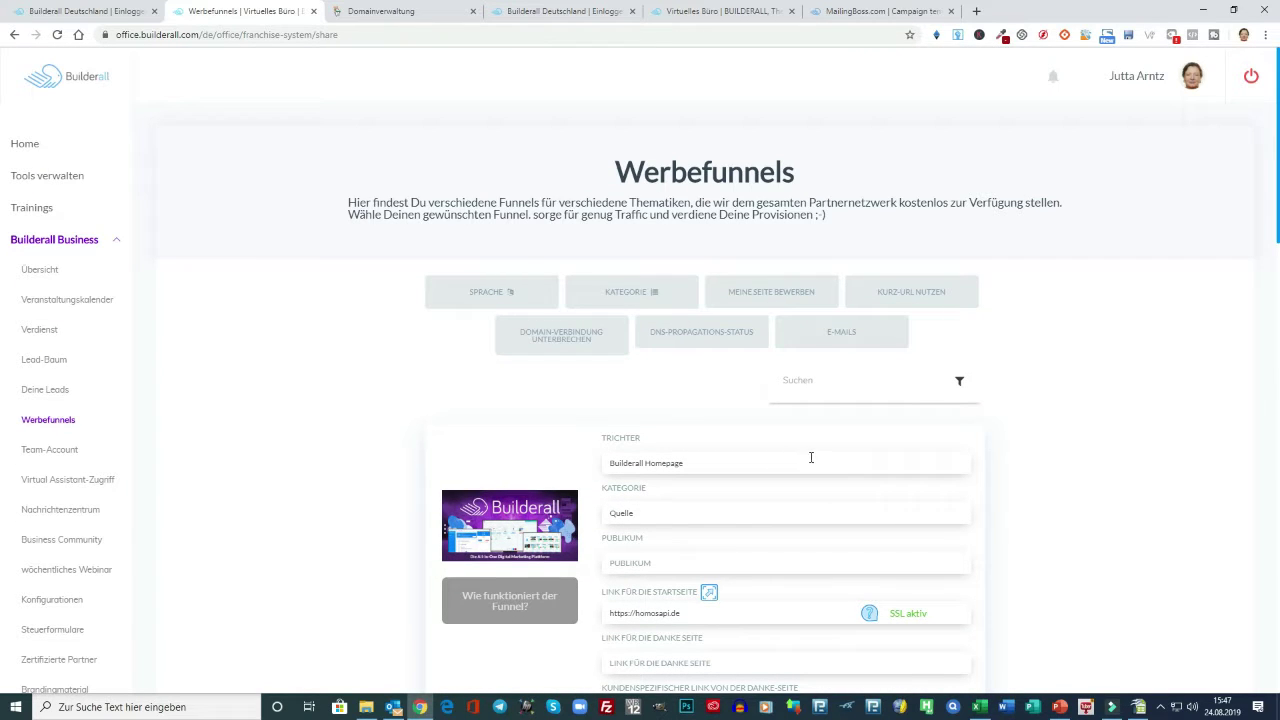
scroll(790, 445, "down", 1)
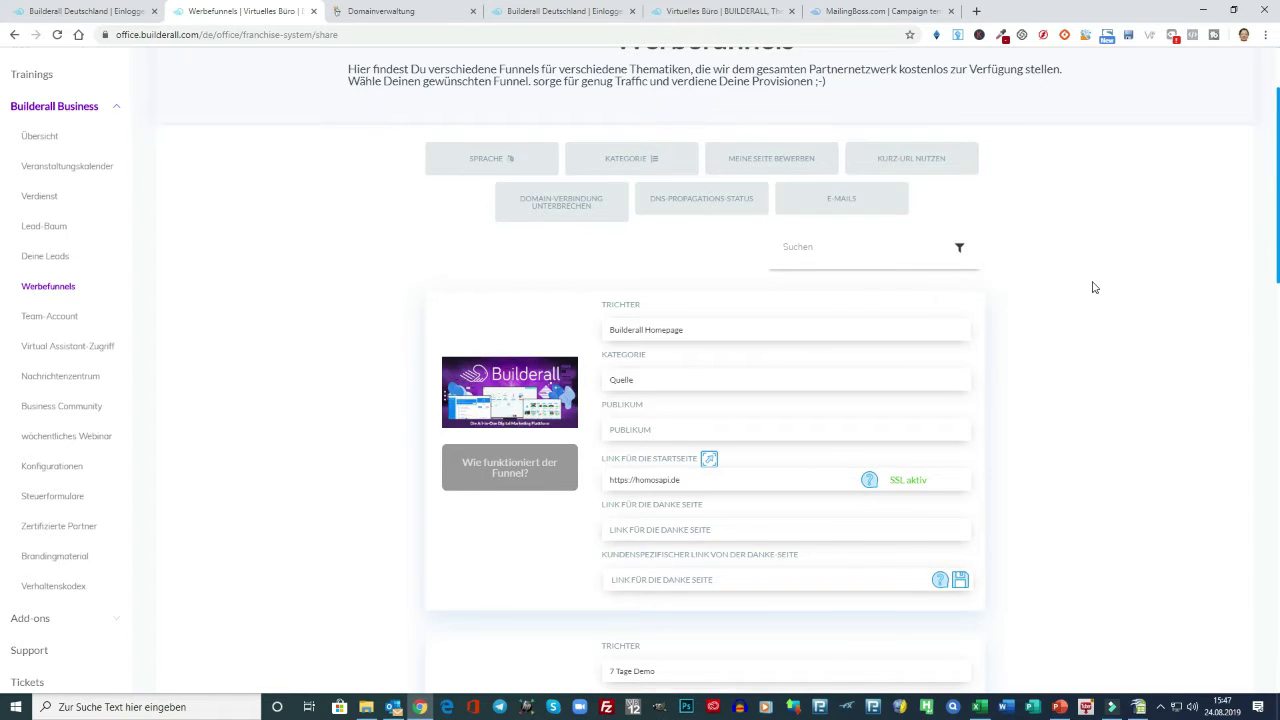
scroll(1100, 280, "up", 1)
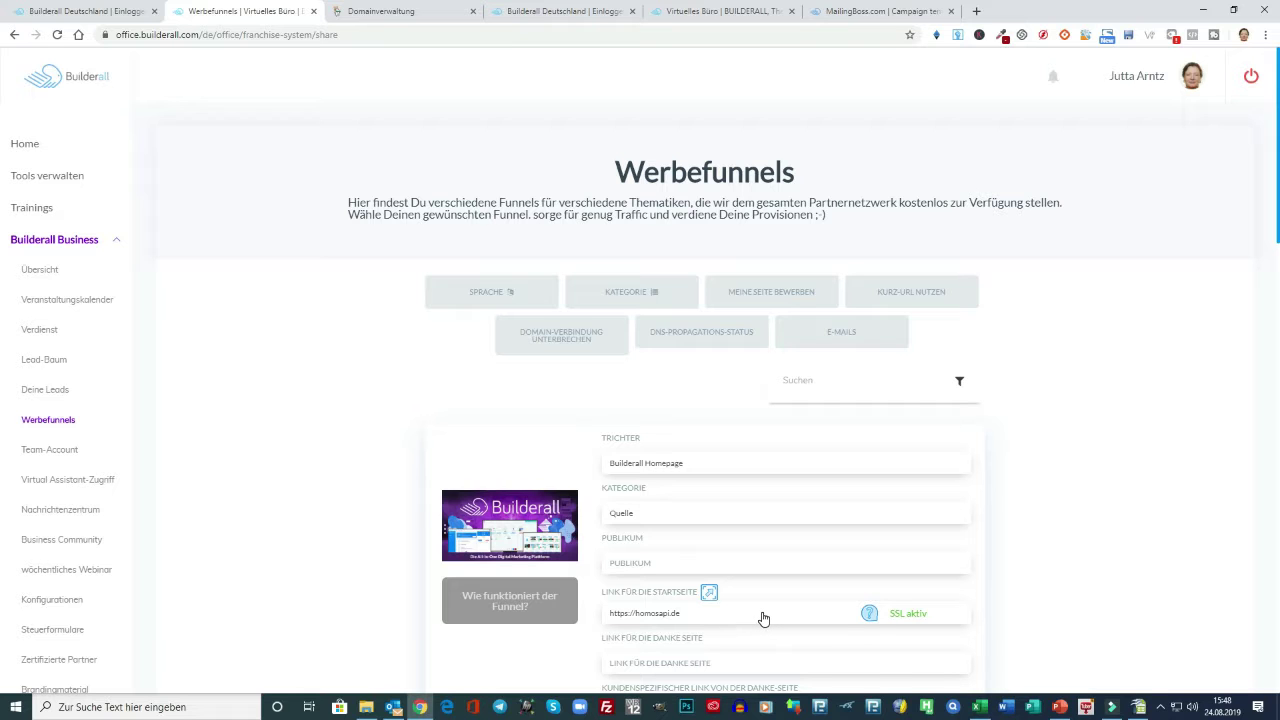
scroll(760, 580, "down", 2)
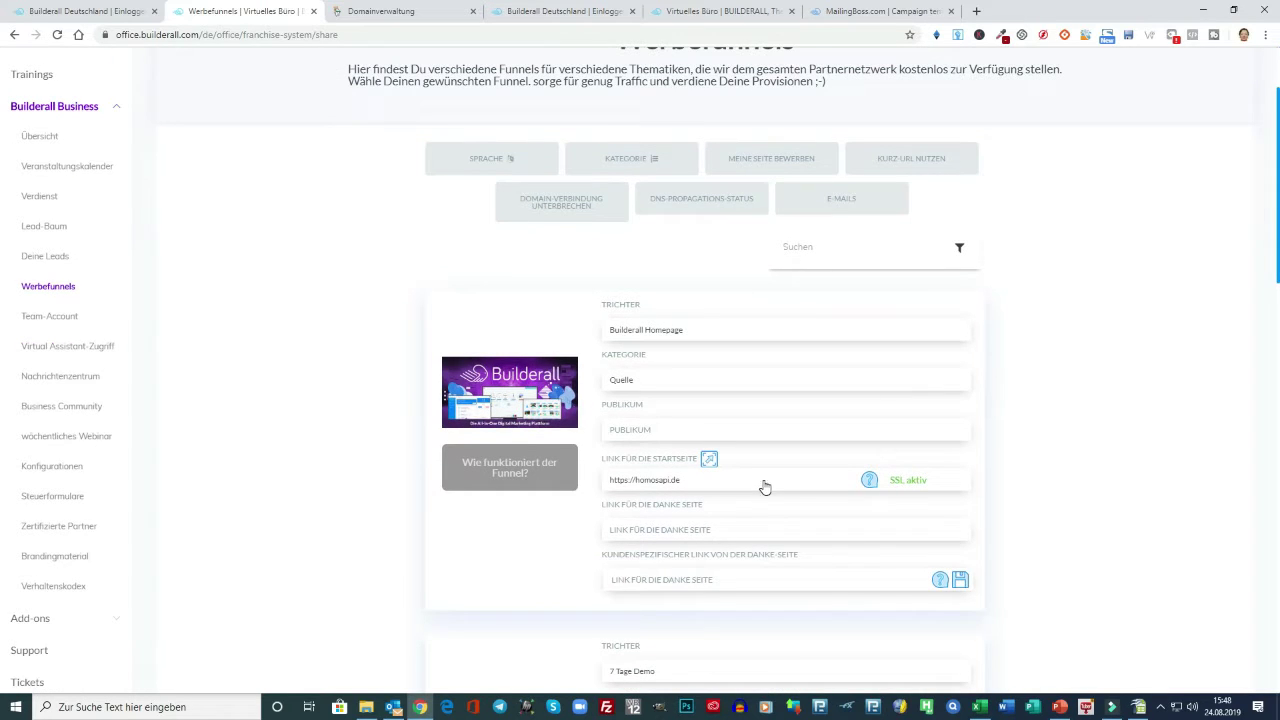
scroll(810, 498, "up", 2)
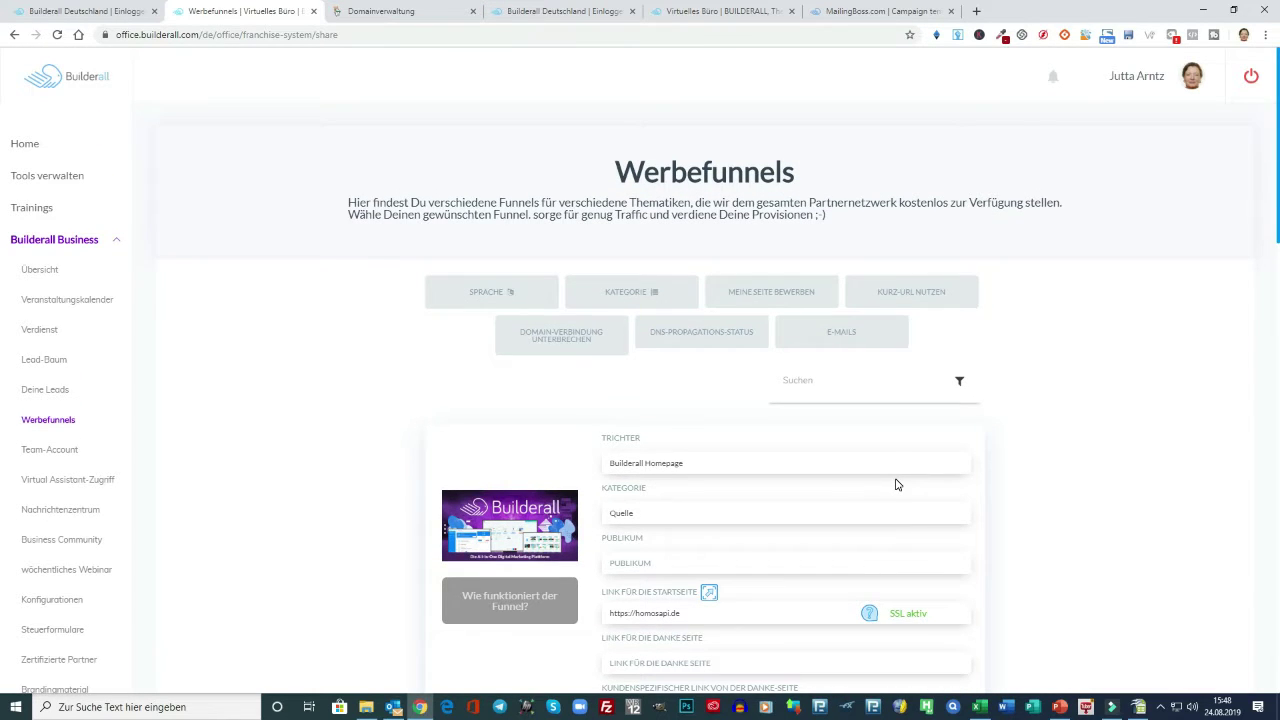
scroll(896, 485, "down", 2)
scroll(1110, 236, "up", 1)
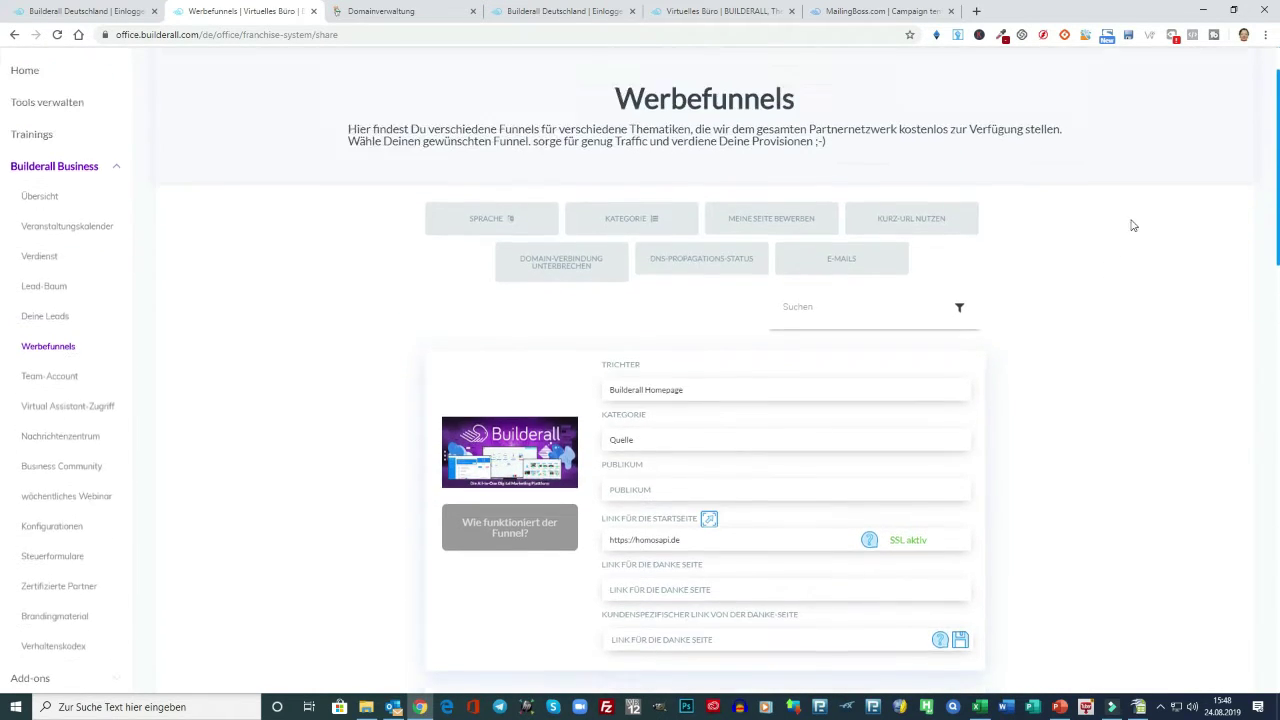
scroll(1133, 225, "up", 1)
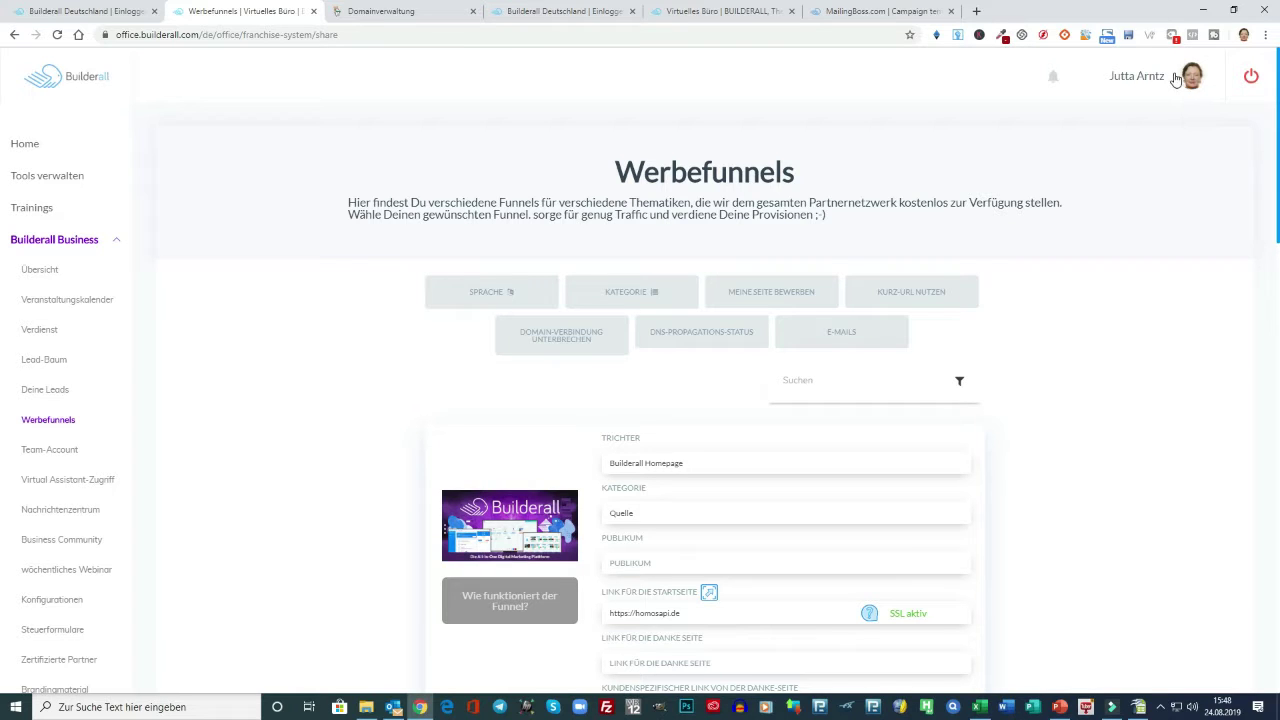
left_click(1188, 77)
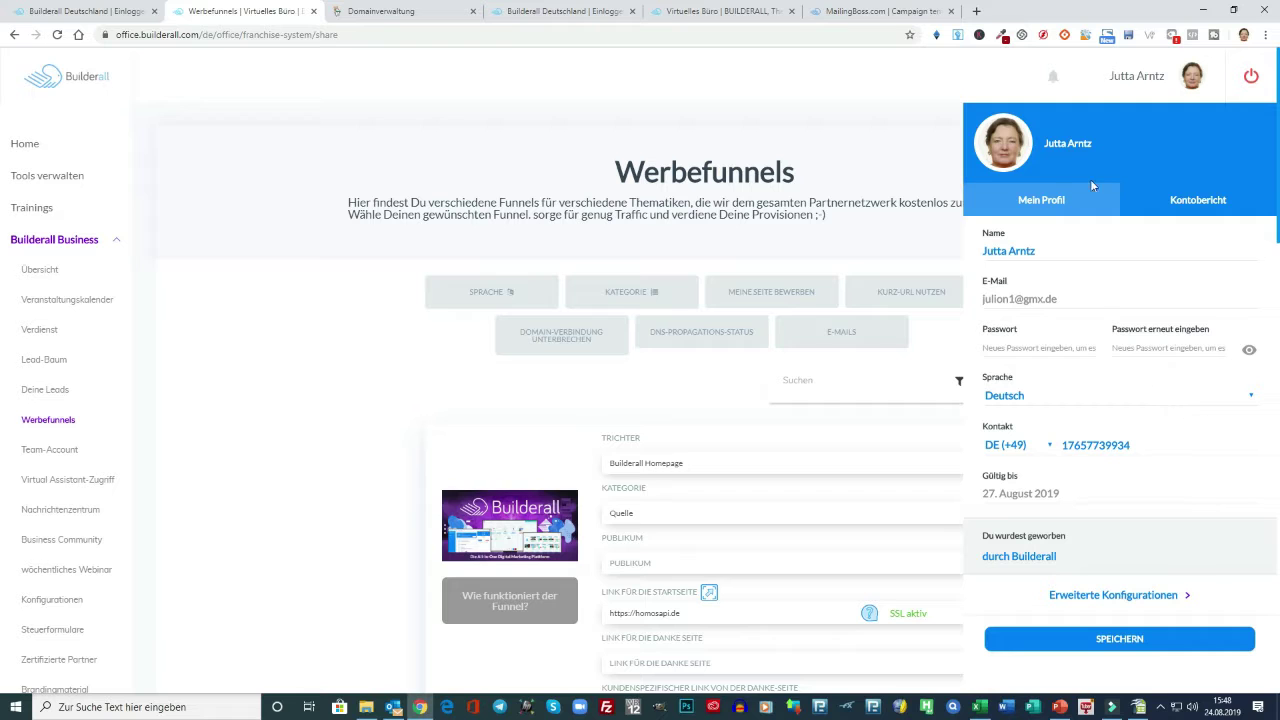
left_click(896, 120)
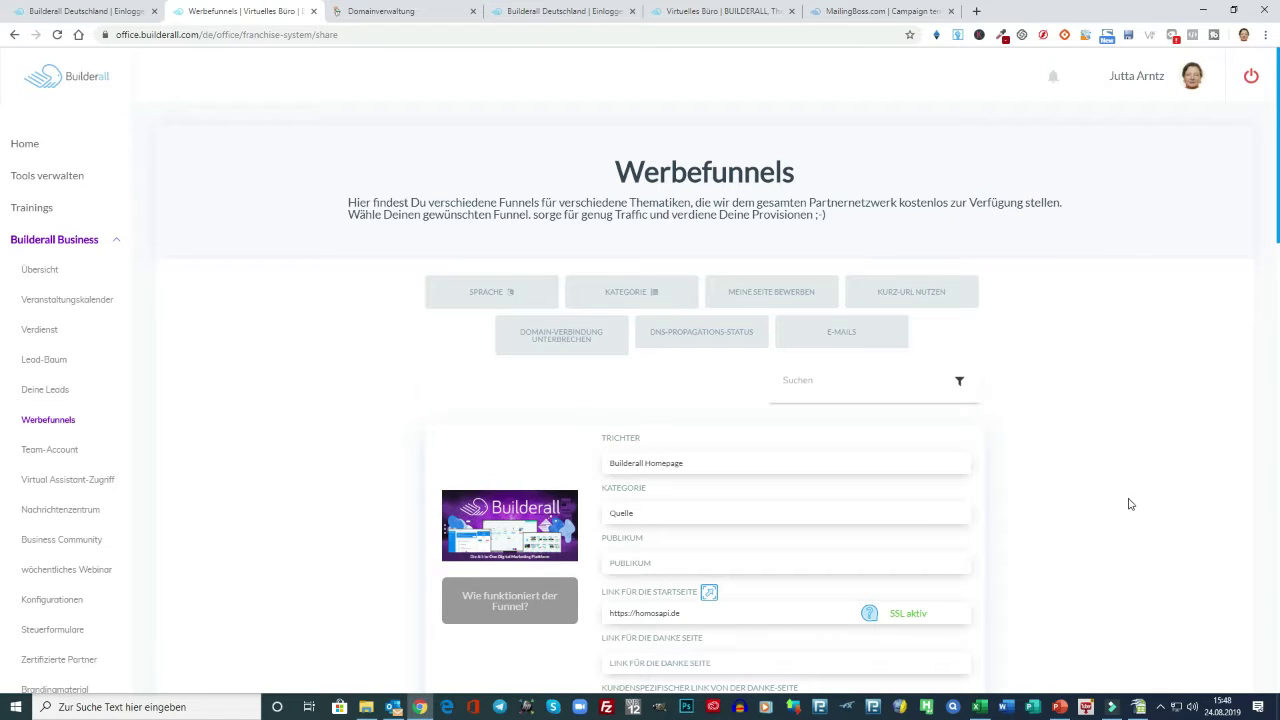
scroll(1108, 453, "down", 2)
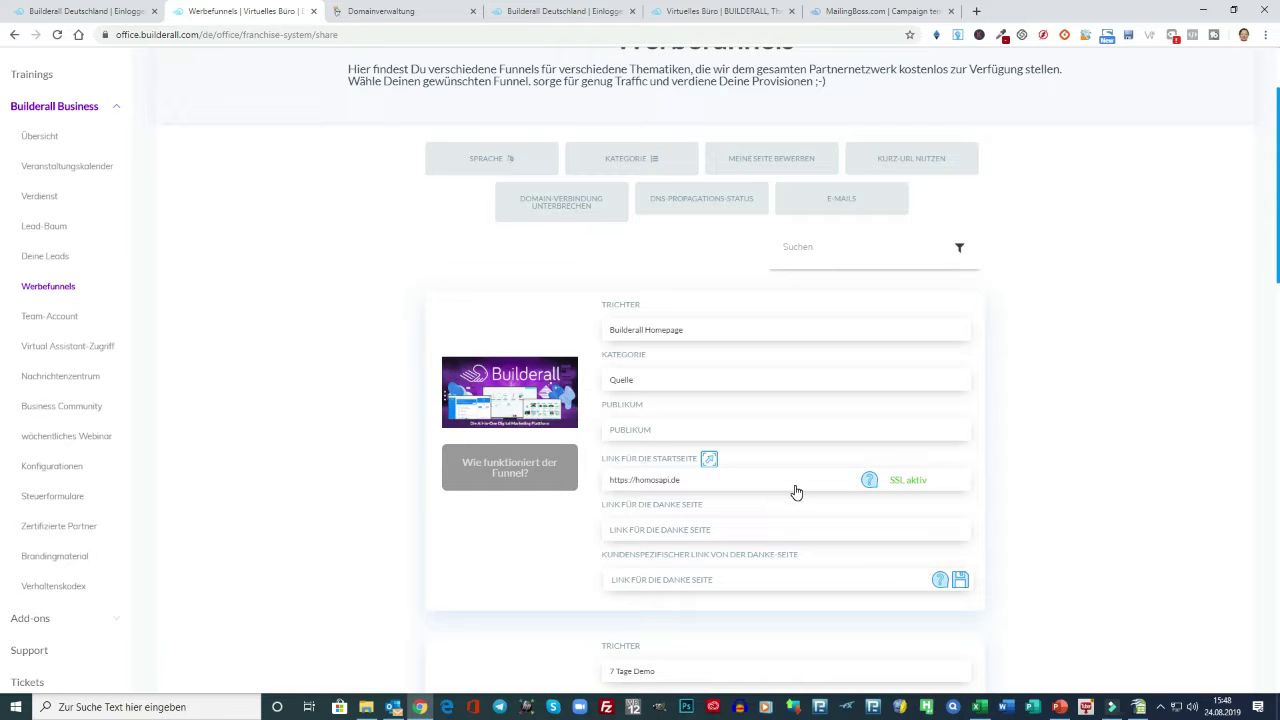
scroll(796, 492, "up", 2)
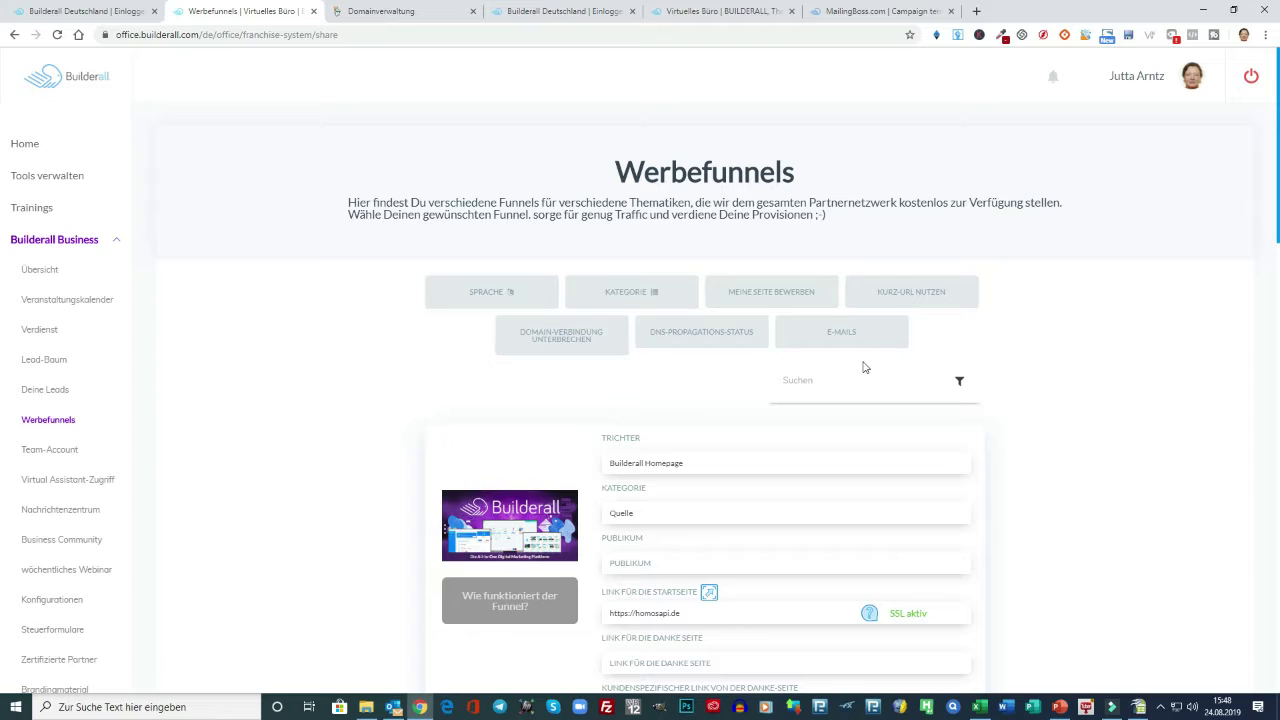
Open and close the KURZ-URL NUTZEN short-URL tool, then scroll down the funnel page.
left_click(920, 292)
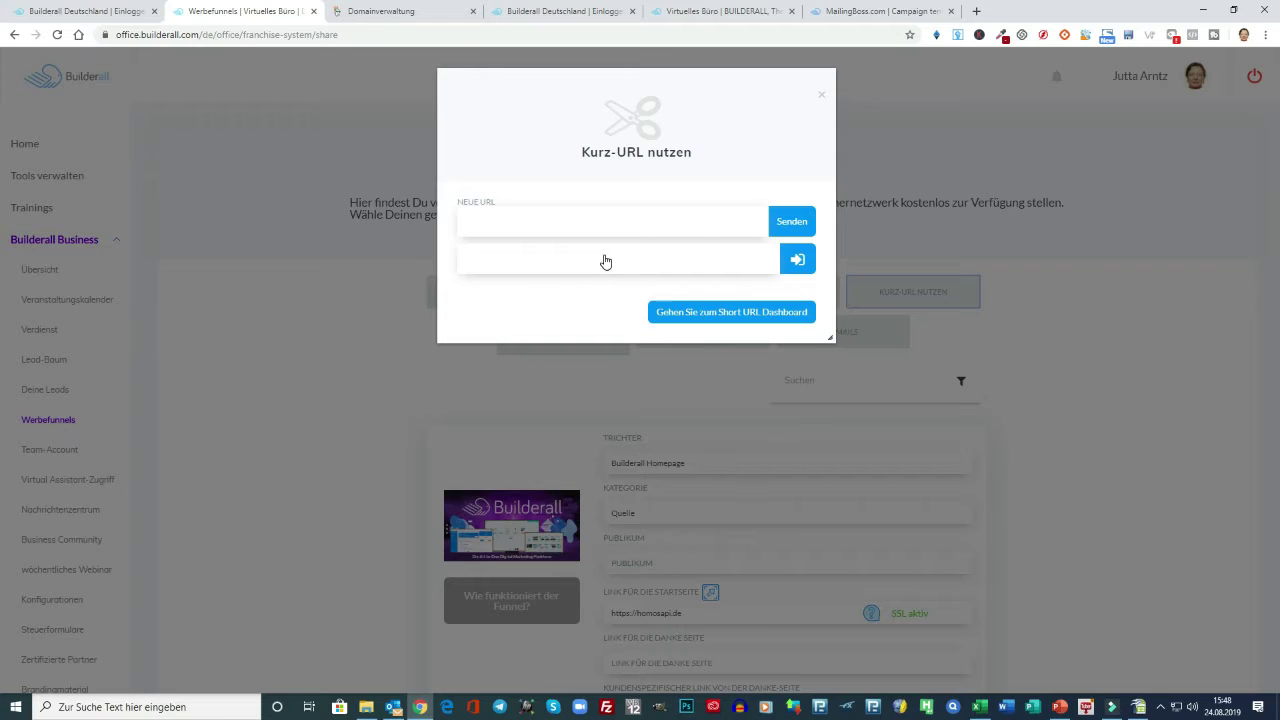
left_click(823, 97)
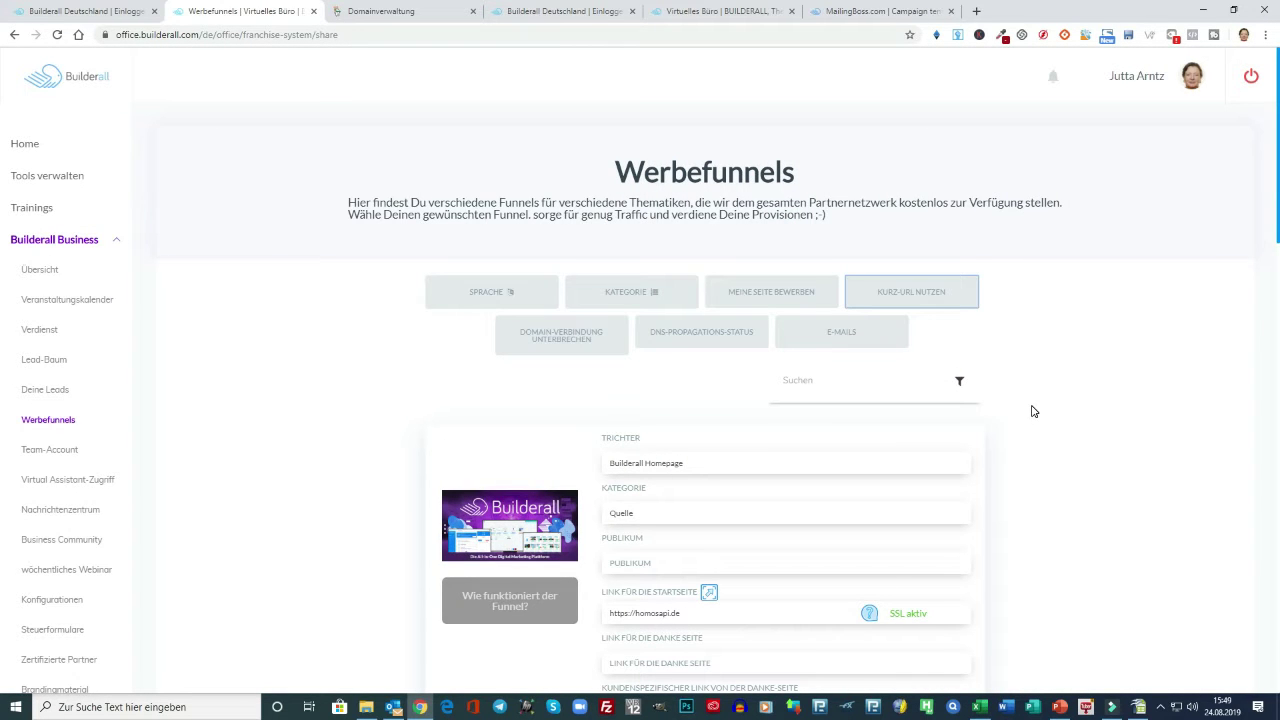
scroll(1034, 411, "down", 2)
Review the E-Mails dialog's single homosapi.de mailbox (0 / 500 MB), close it and scroll back up.
left_click(840, 200)
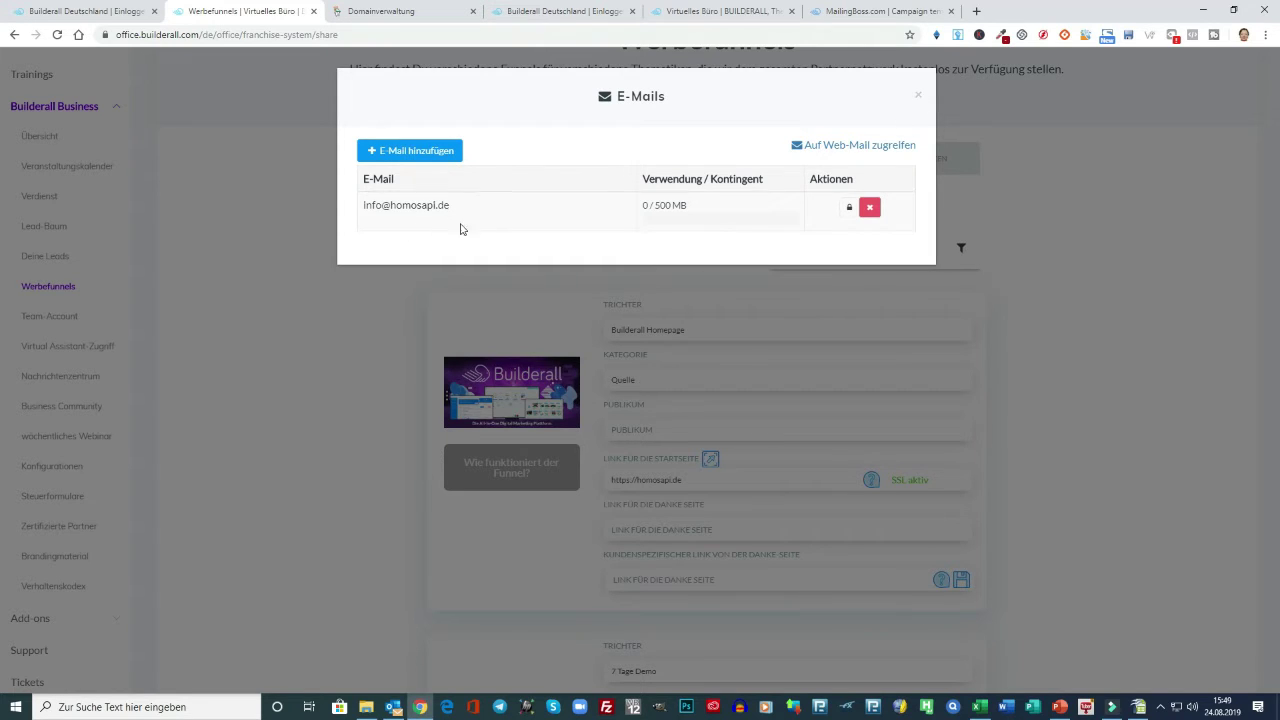
left_click(919, 101)
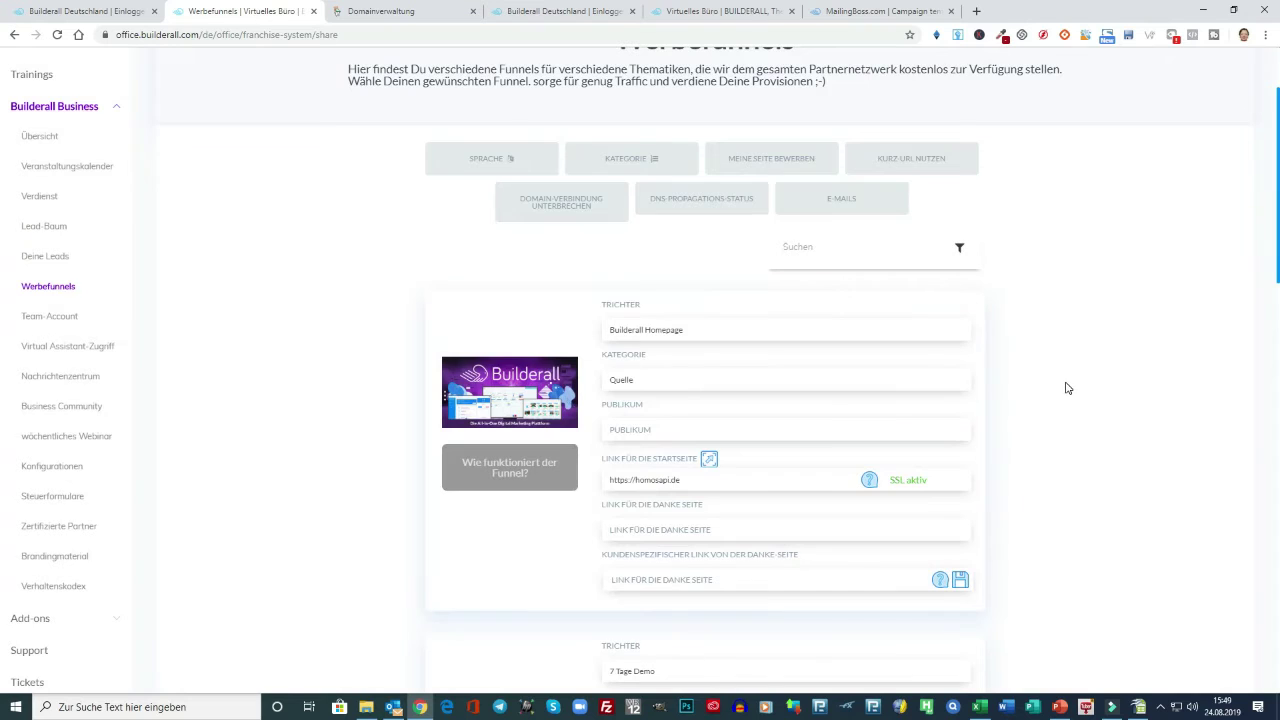
scroll(1045, 355, "up", 3)
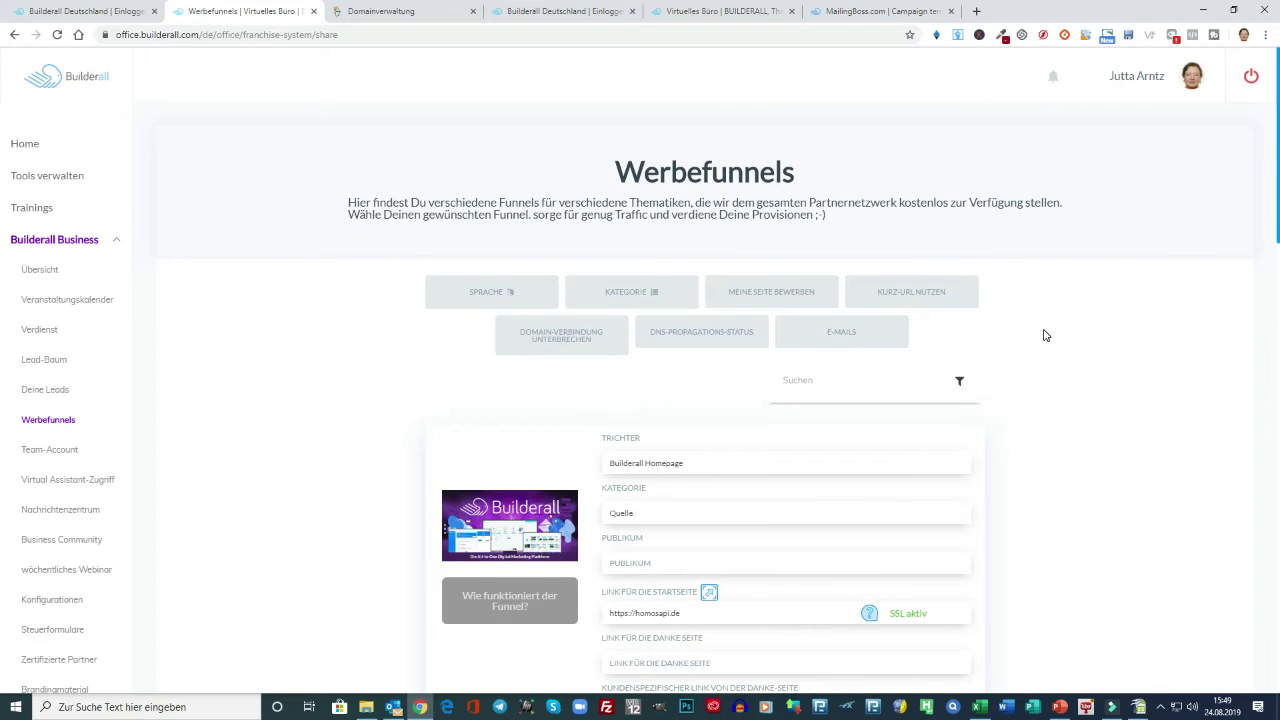
Try the Meine Seite bewerben form and the Kategorie and Sprache lists, closing each again.
left_click(764, 296)
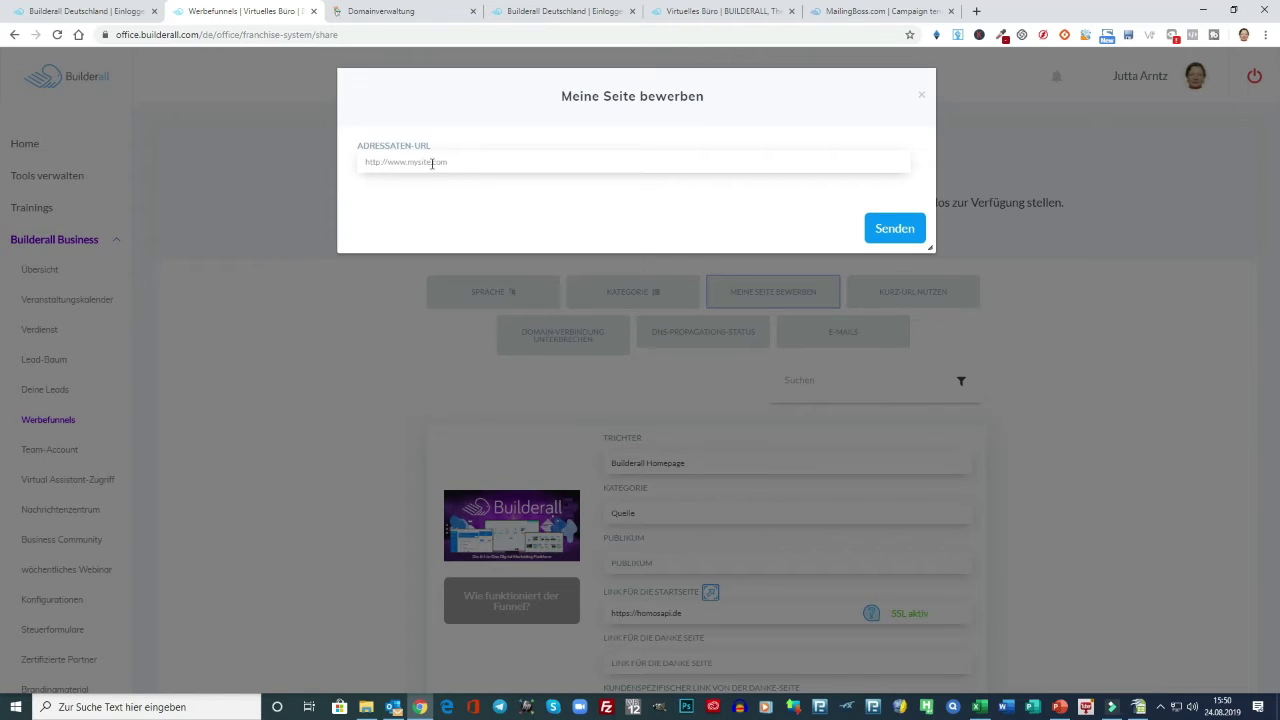
left_click(432, 163)
left_click(921, 95)
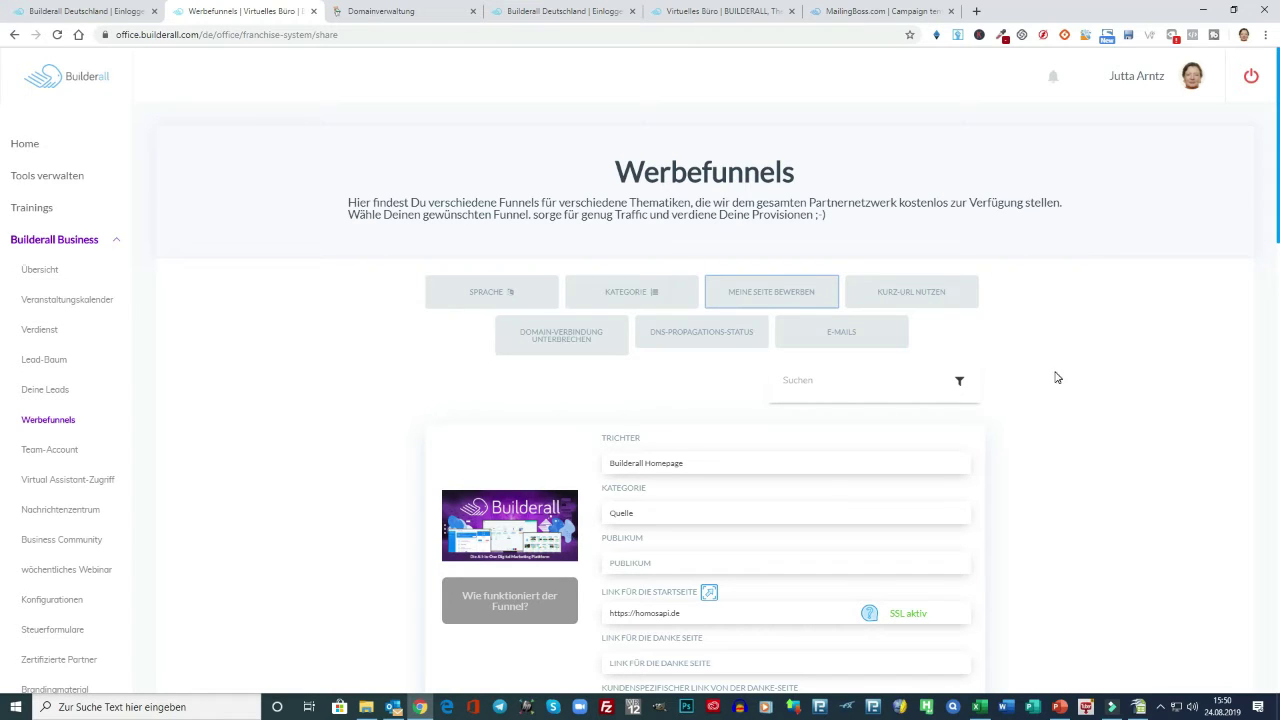
left_click(643, 293)
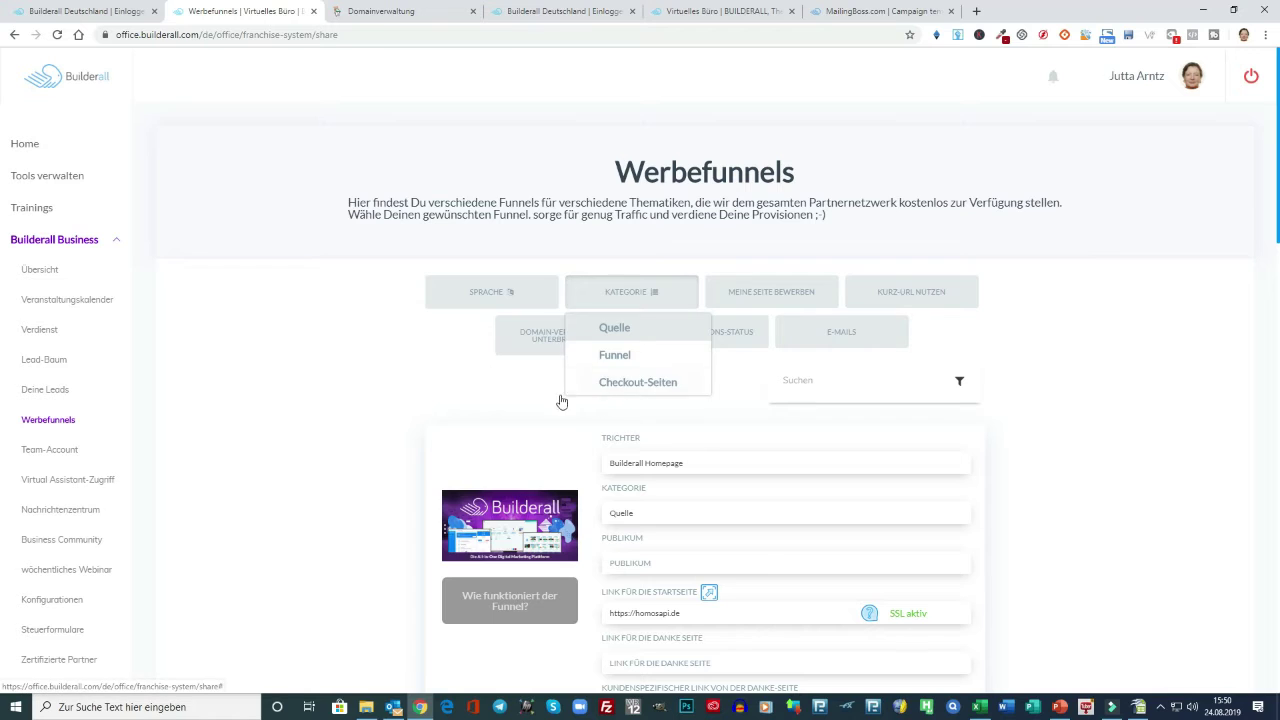
left_click(394, 462)
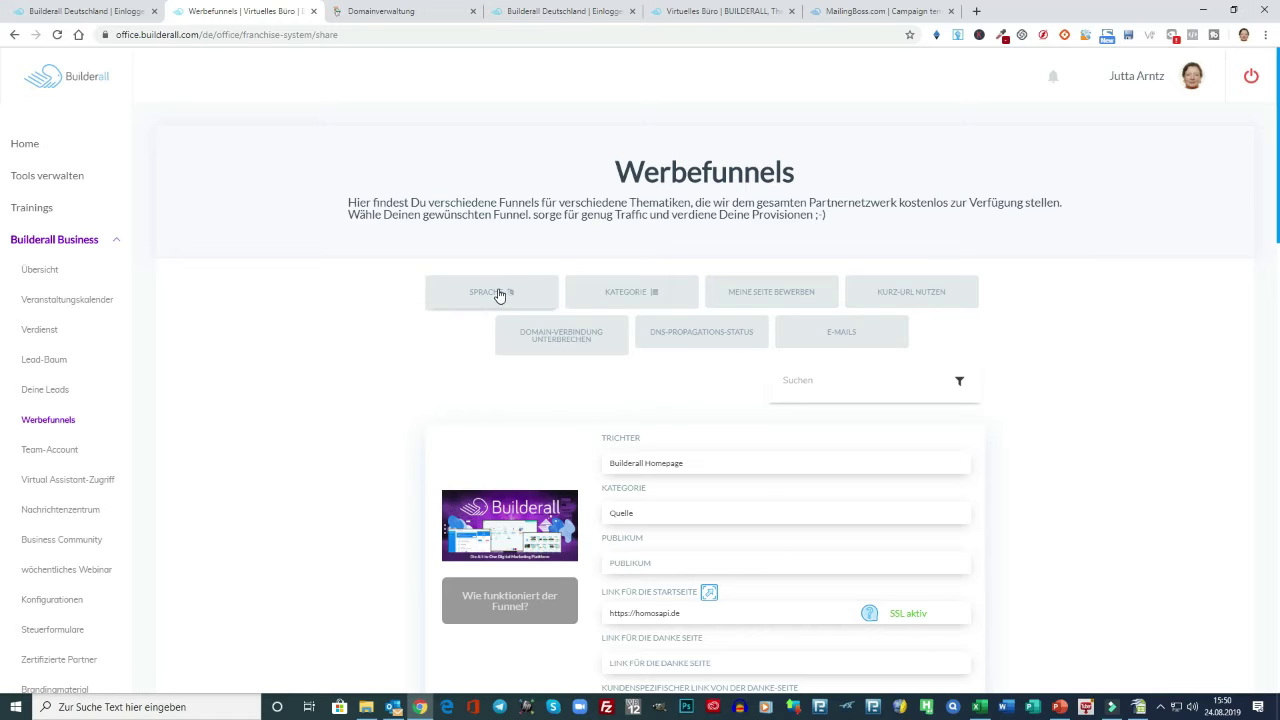
left_click(499, 294)
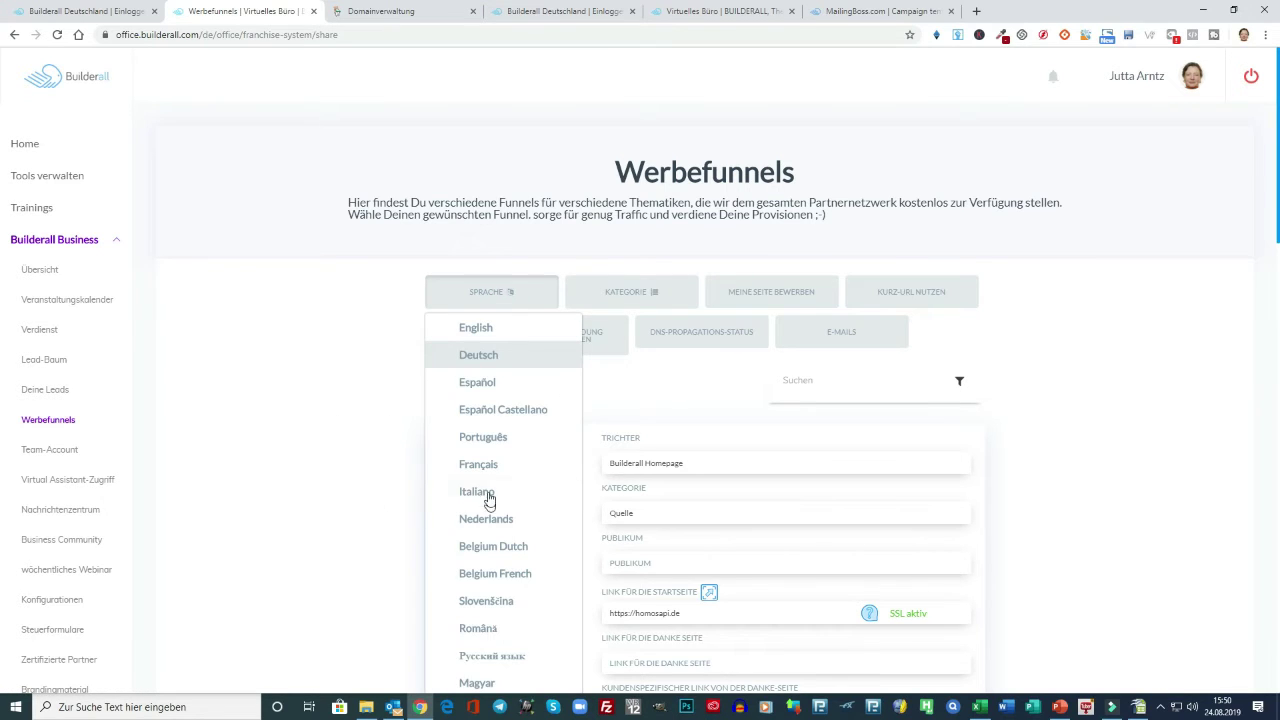
scroll(486, 495, "down", 4)
scroll(494, 541, "down", 3)
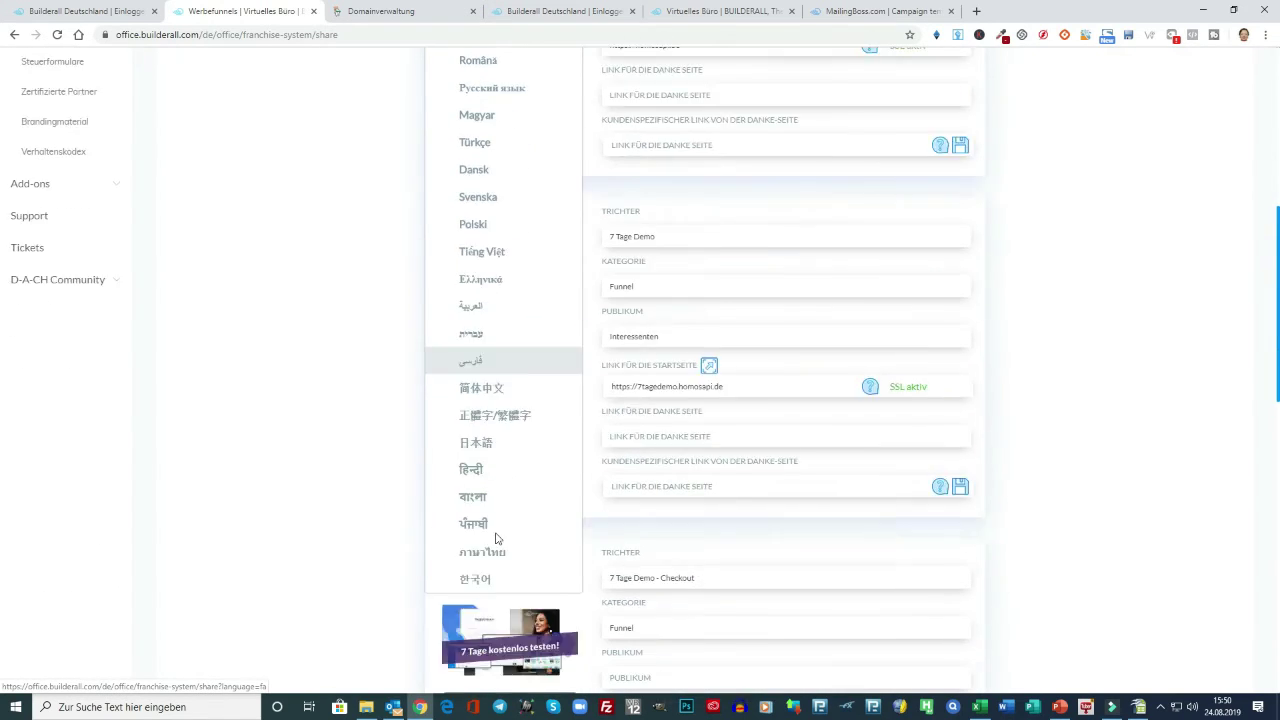
scroll(525, 405, "up", 3)
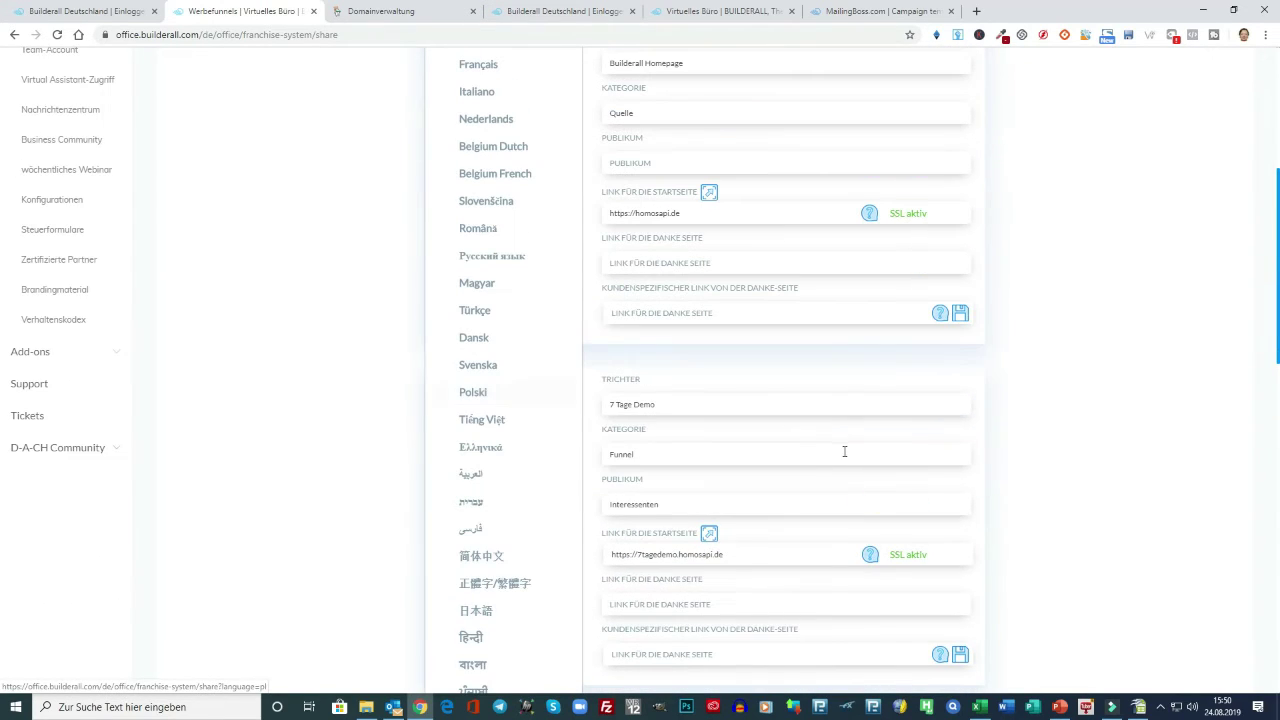
scroll(530, 404, "up", 3)
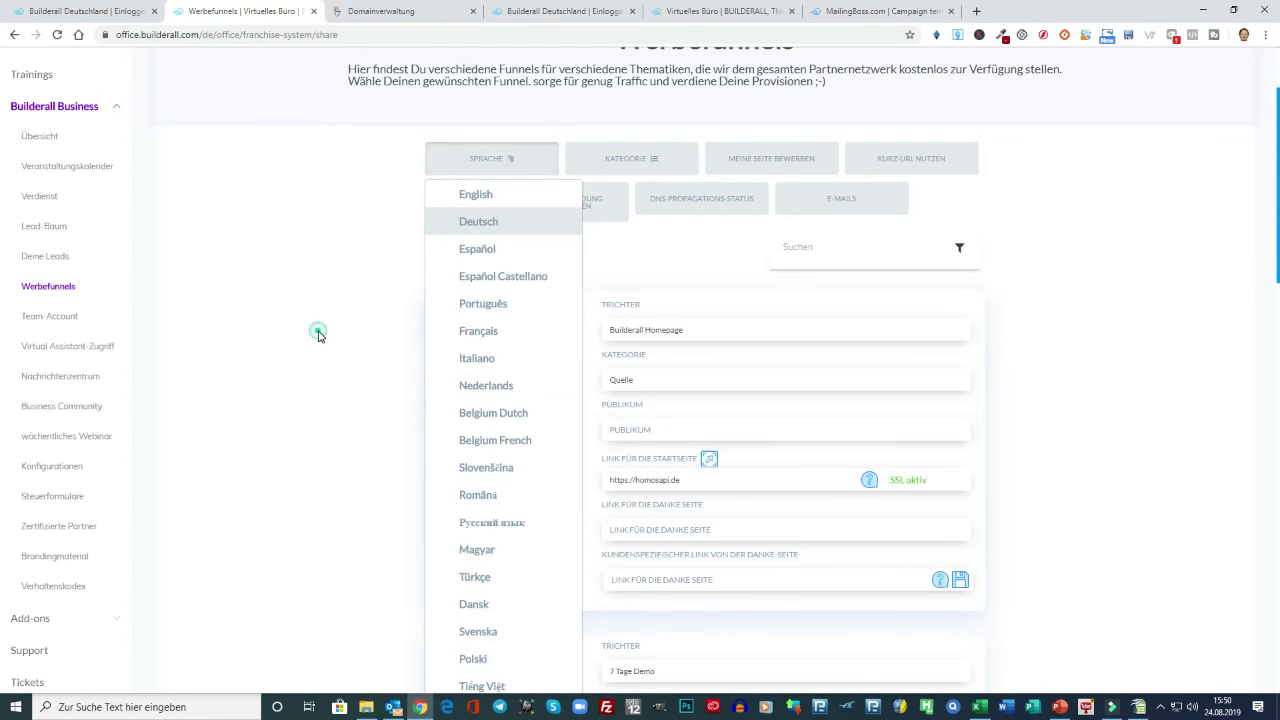
left_click(317, 333)
Scroll through the funnels confirming their homosapi.de links show SSL aktiv, then go to GoDaddy's Domainverwaltung.
scroll(1044, 318, "up", 2)
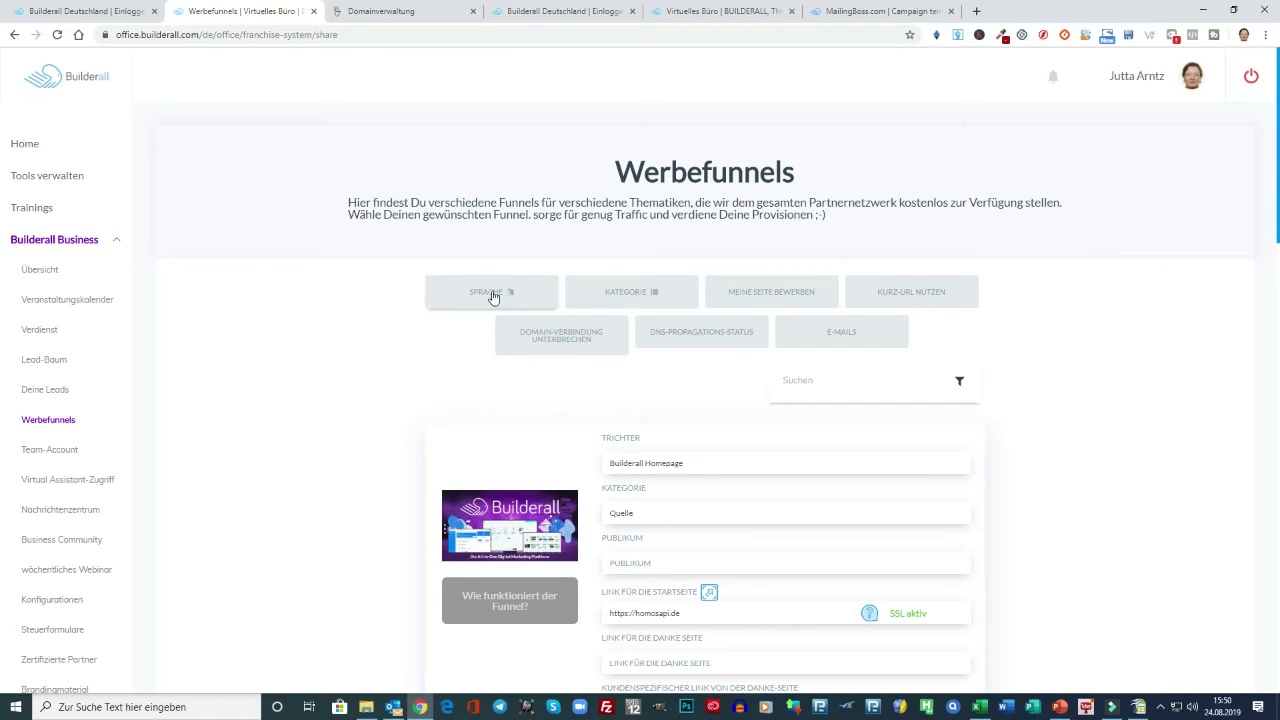
scroll(1171, 357, "down", 2)
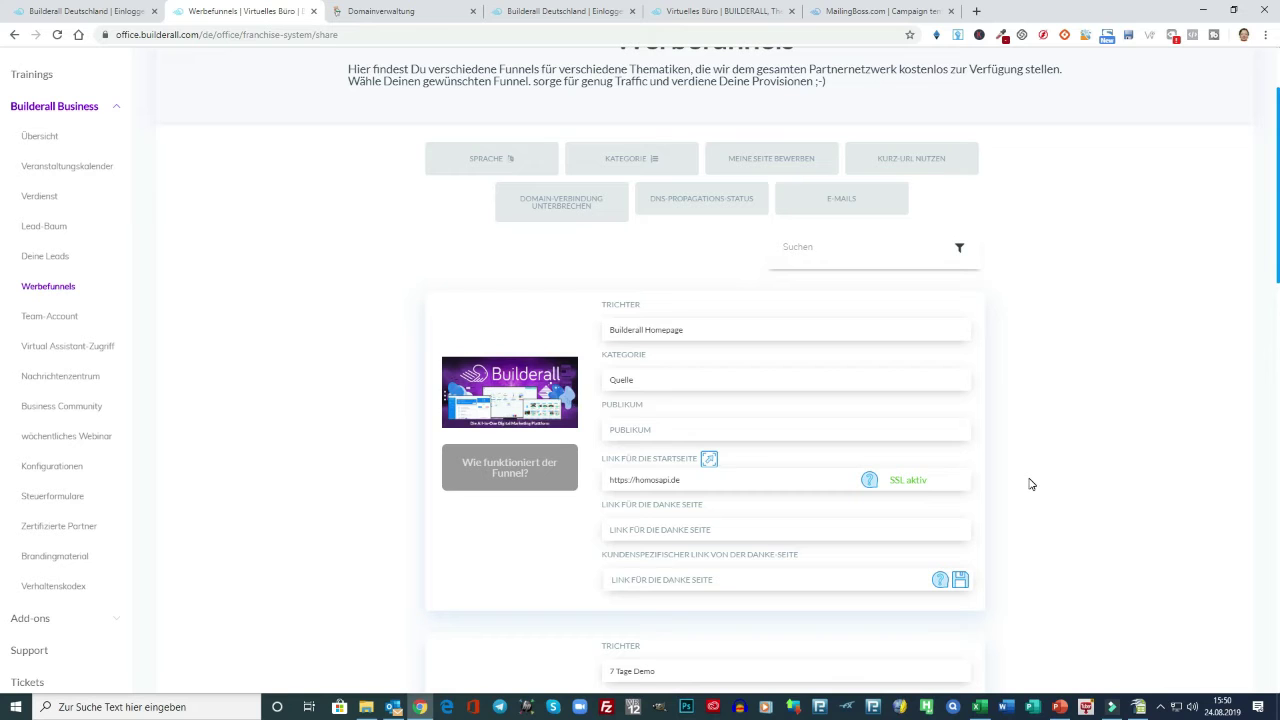
scroll(1031, 484, "down", 6)
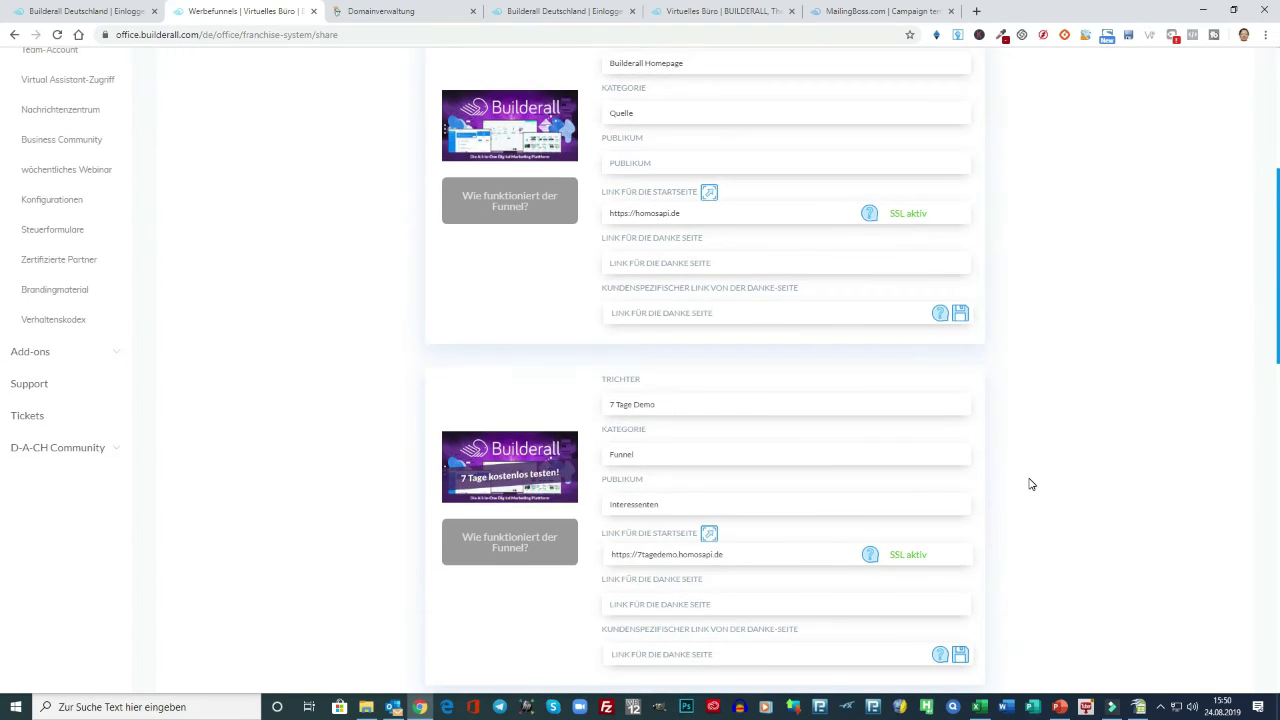
scroll(1031, 484, "down", 6)
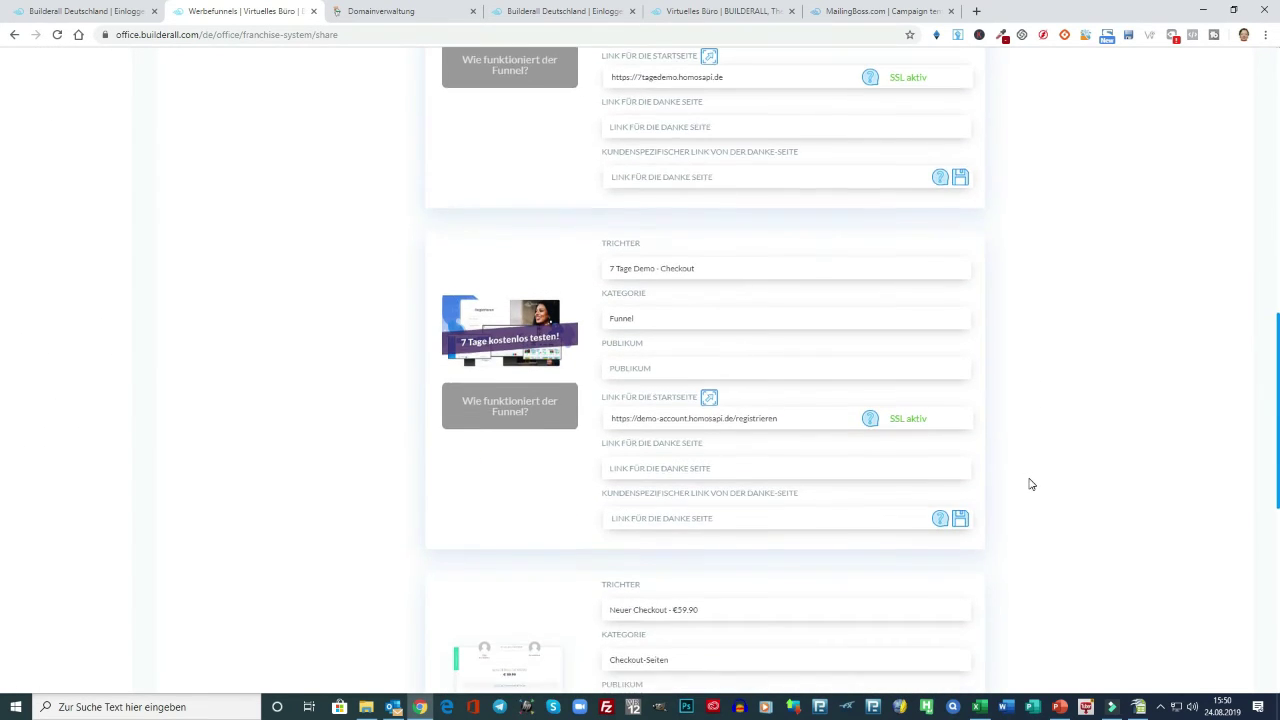
scroll(1031, 484, "down", 2)
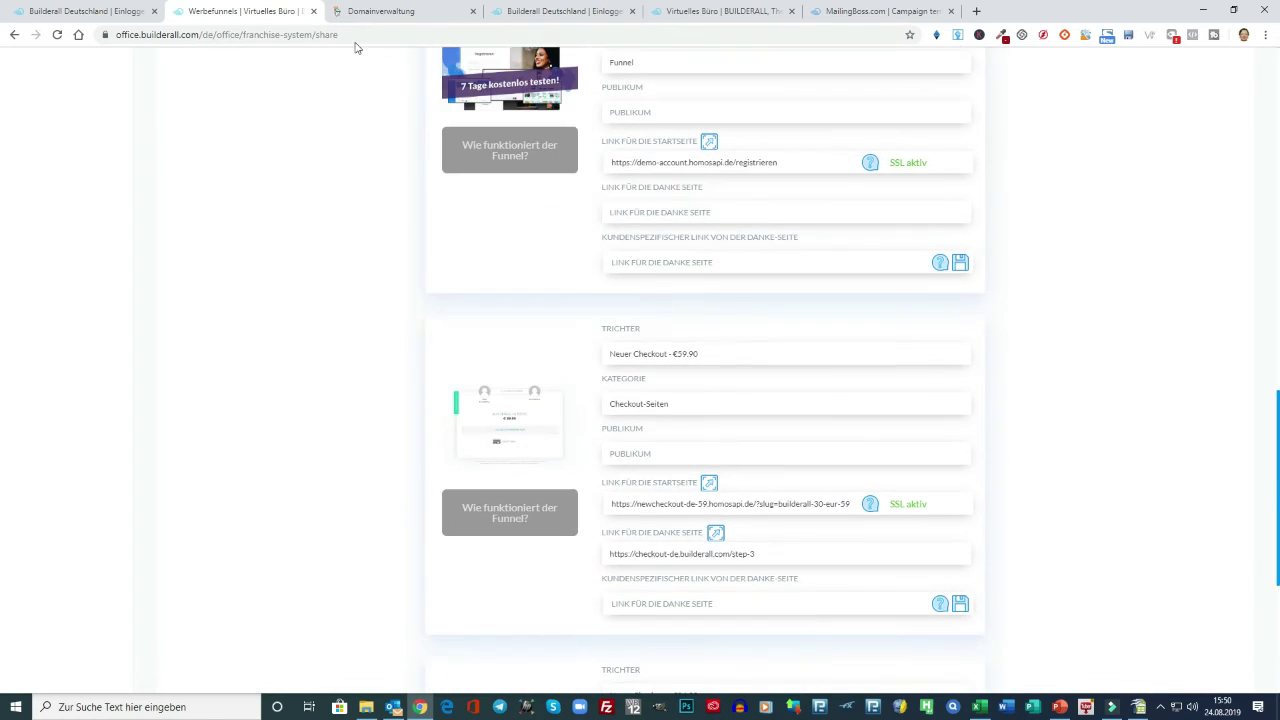
left_click(392, 16)
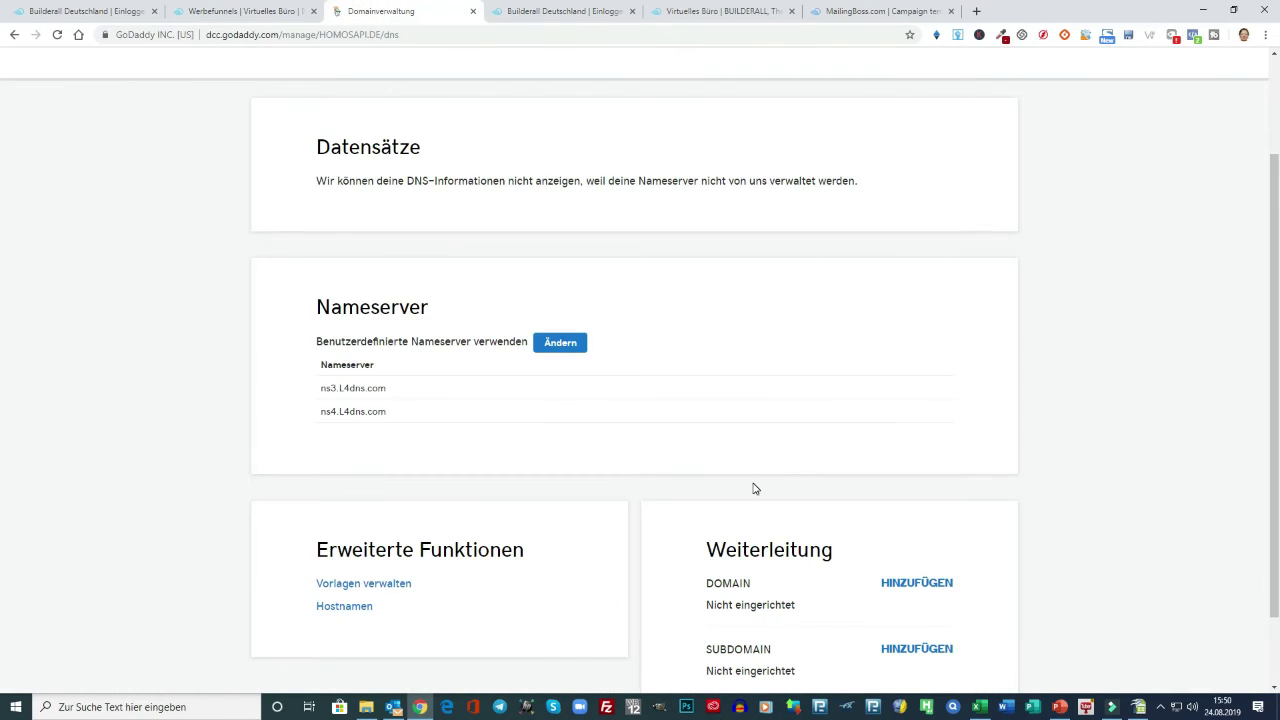
Return from homosapi.de's DNS page to GoDaddy's Meine Produkte overview of the five domains.
scroll(755, 488, "up", 2)
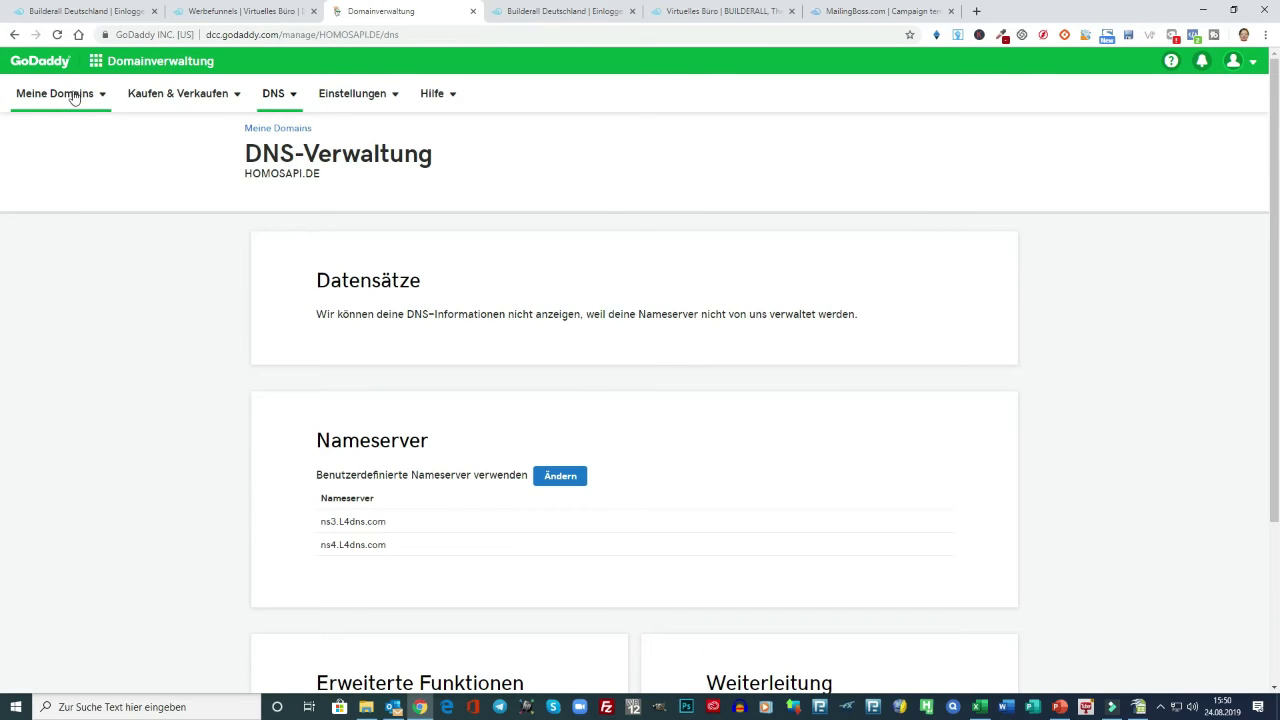
left_click(57, 98)
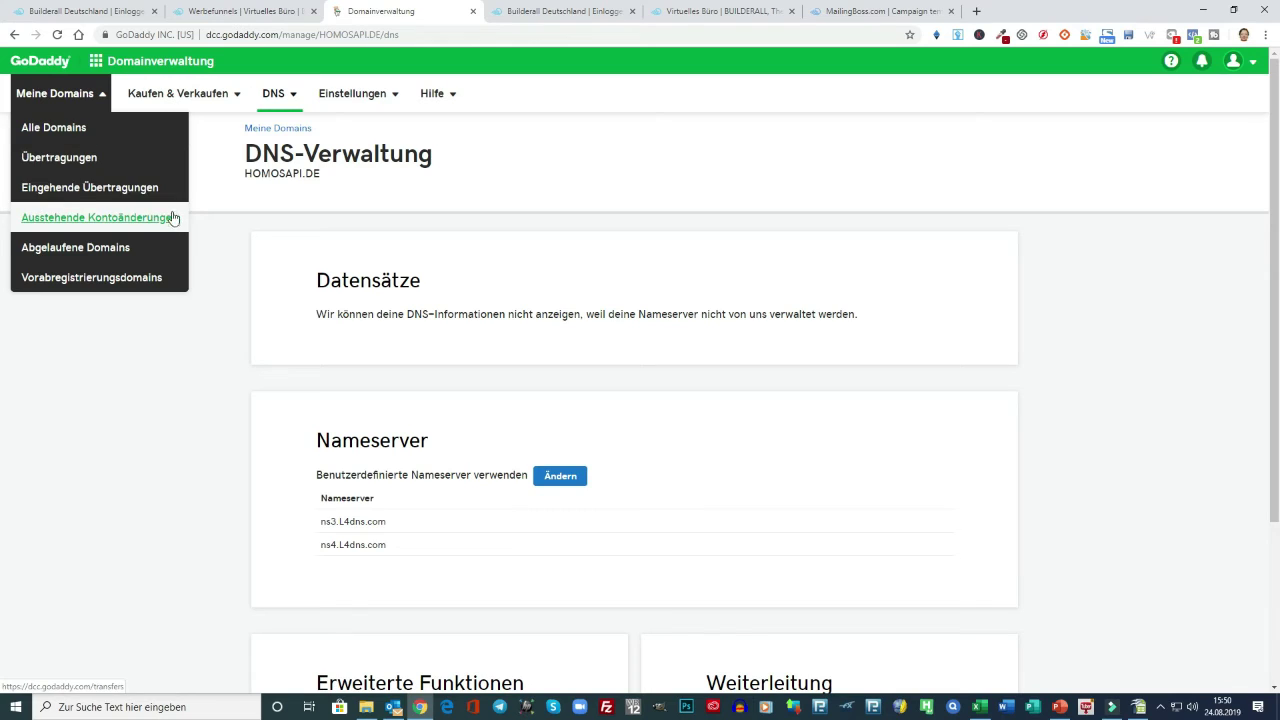
left_click(148, 66)
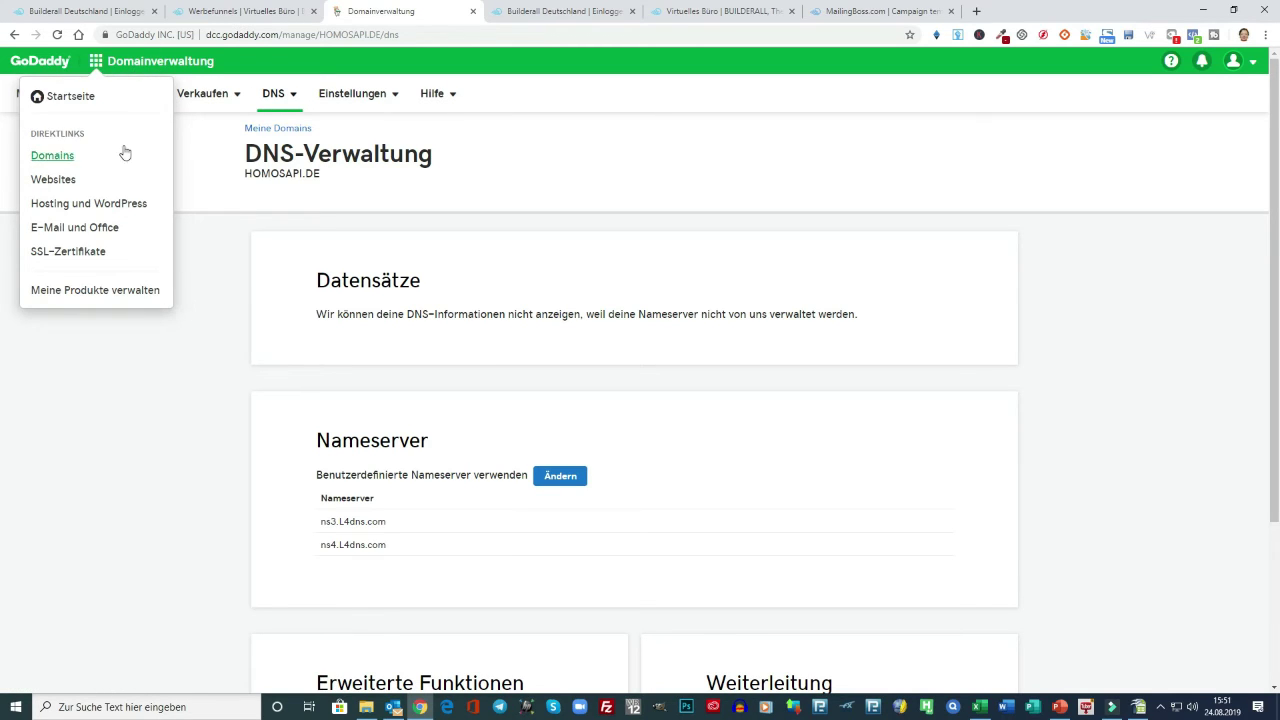
left_click(66, 96)
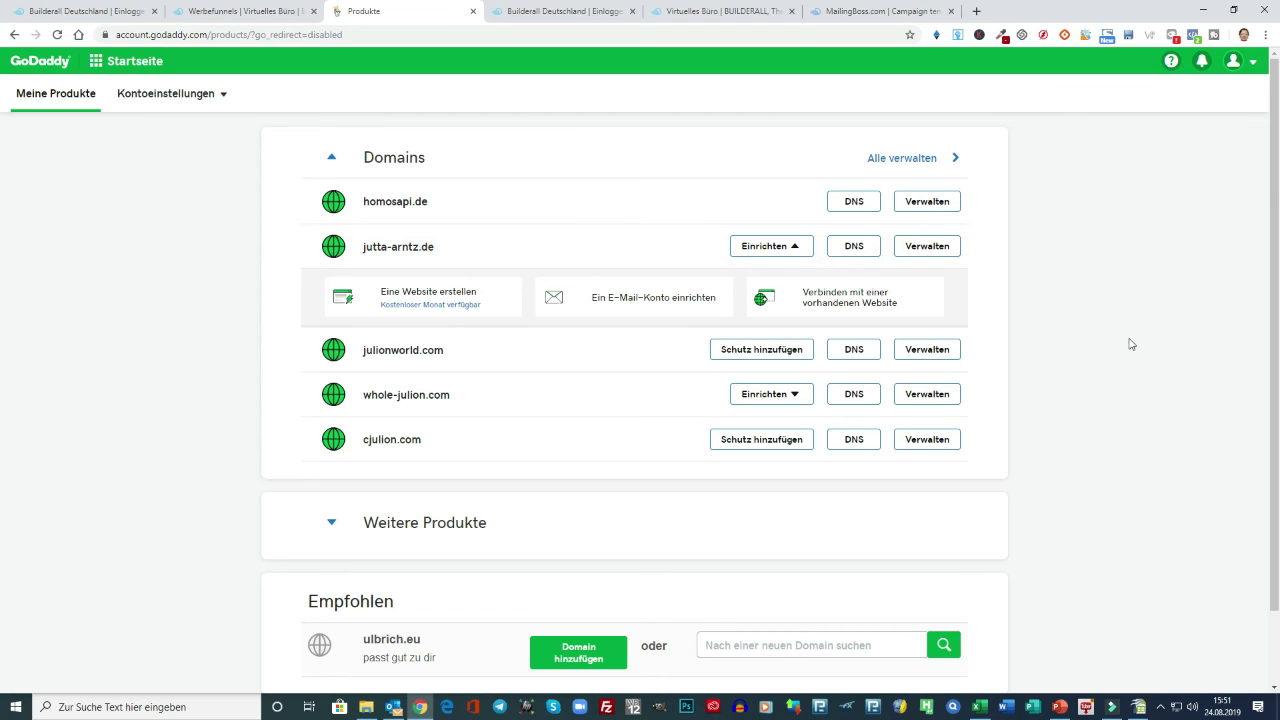
scroll(1089, 376, "down", 2)
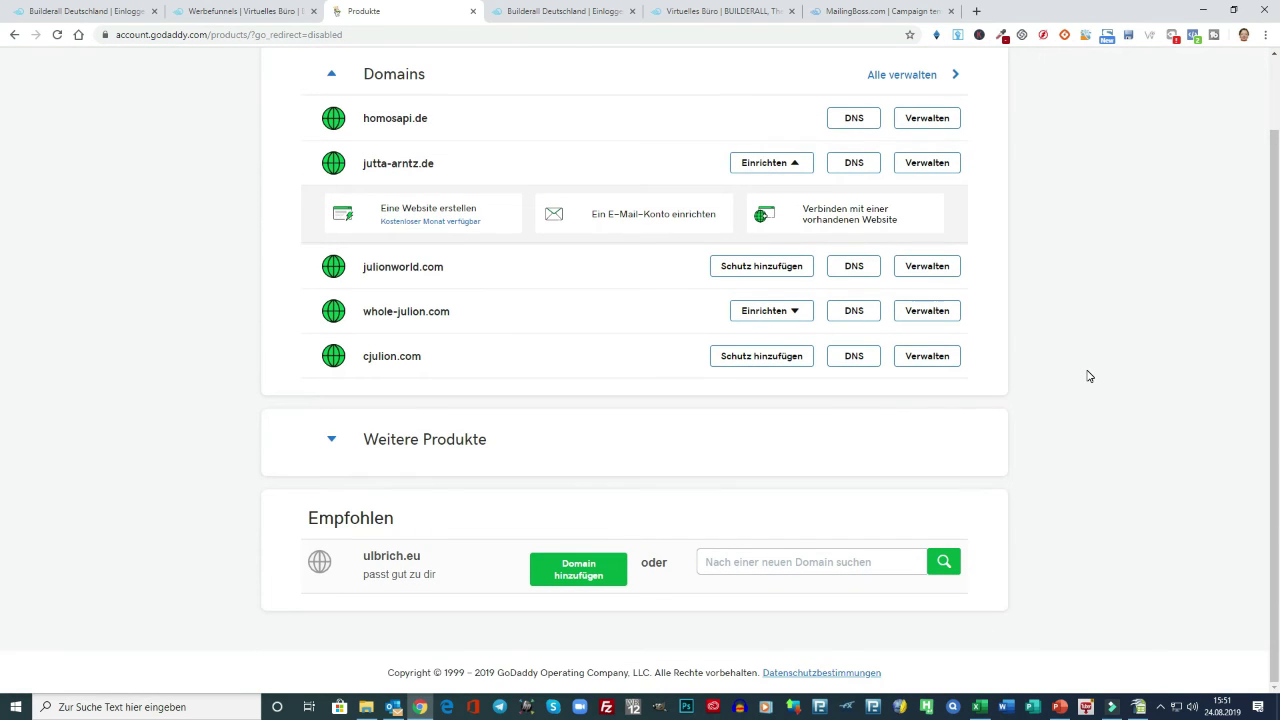
scroll(1089, 376, "up", 2)
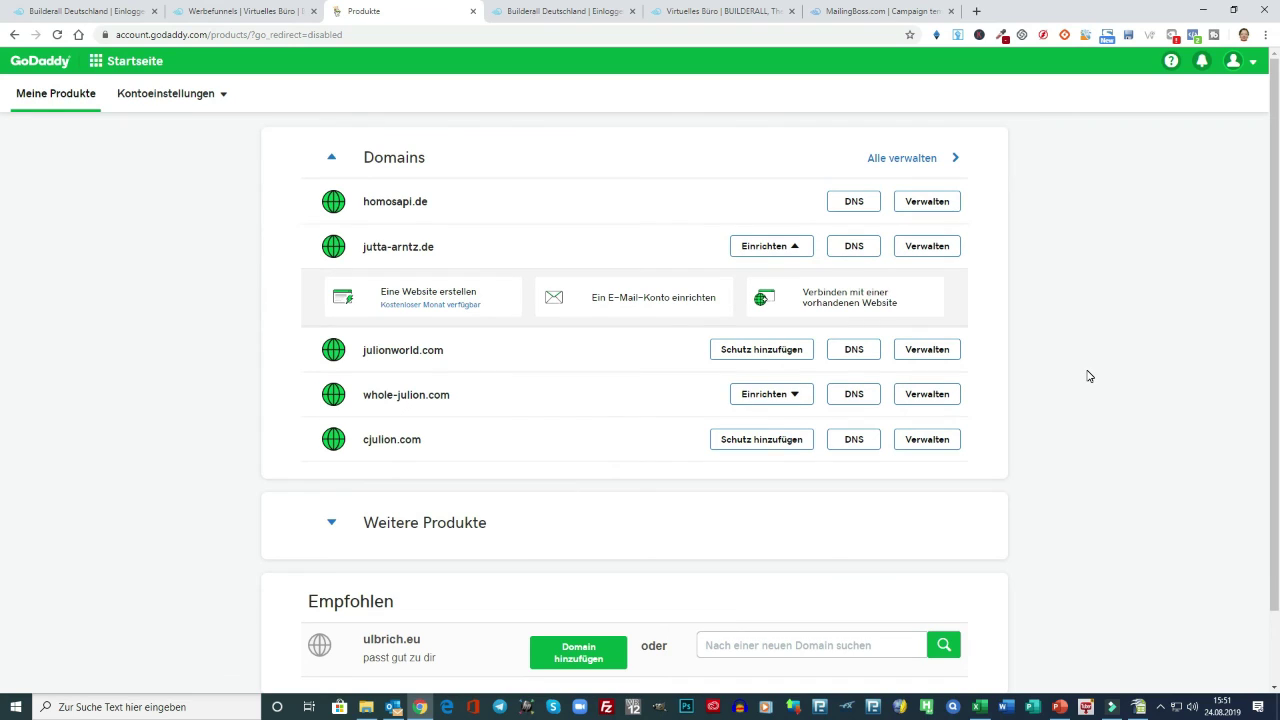